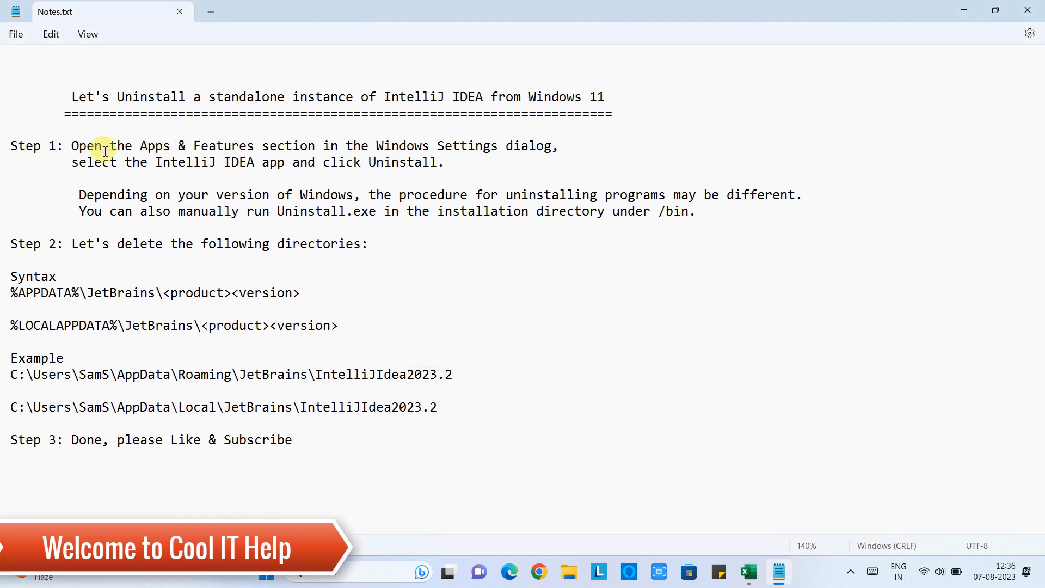
Append ' completely' to the heading and extend its '====' underline with '==='
{"action": "left_click_drag", "start_coordinate": [71, 97], "coordinate": [621, 94]}
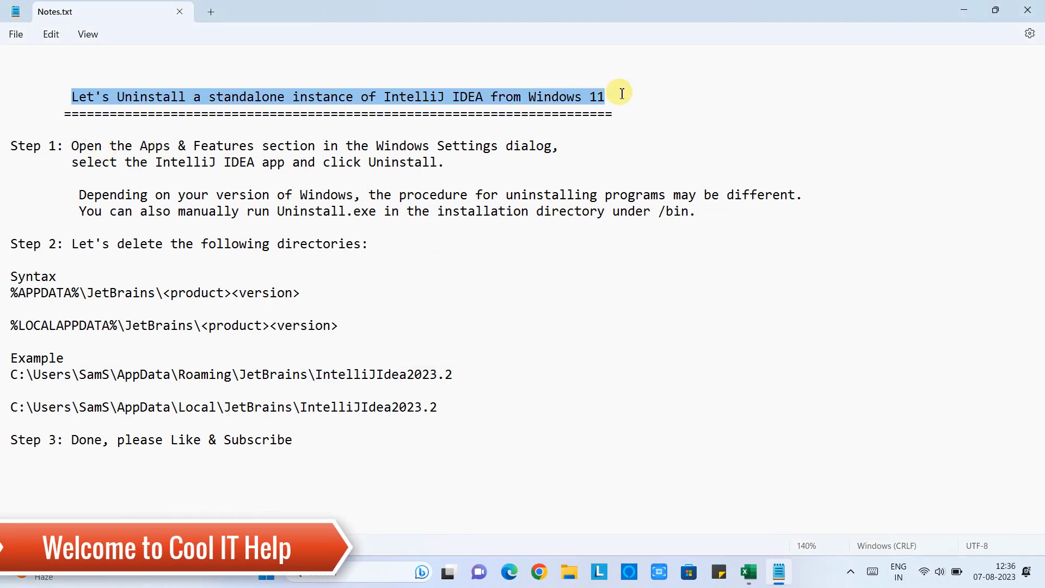
{"action": "mouse_move", "coordinate": [201, 96]}
{"action": "left_mouse_down"}
{"action": "mouse_move", "coordinate": [282, 88]}
{"action": "mouse_move", "coordinate": [613, 103]}
{"action": "left_mouse_up"}
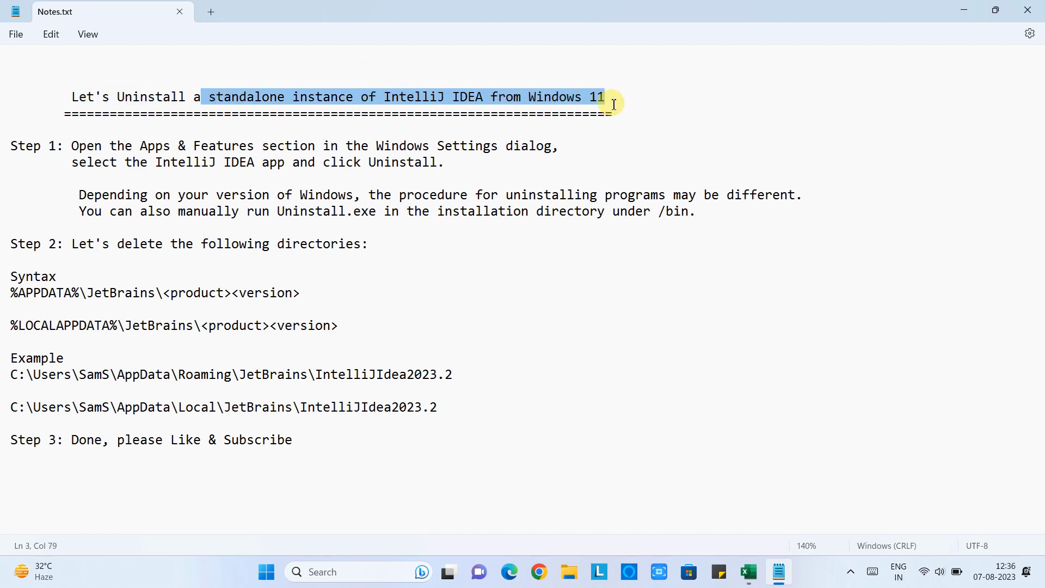
{"action": "left_click", "coordinate": [631, 103]}
{"action": "type", "text": "completly"}
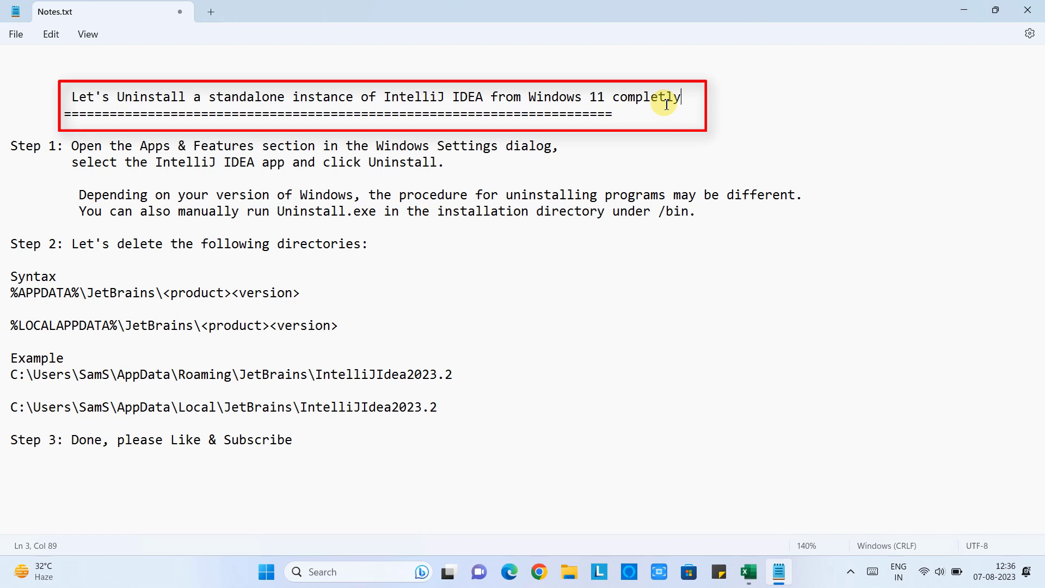
{"action": "type", "text": "e"}
{"action": "left_click", "coordinate": [645, 116]}
{"action": "type", "text": "==========="}
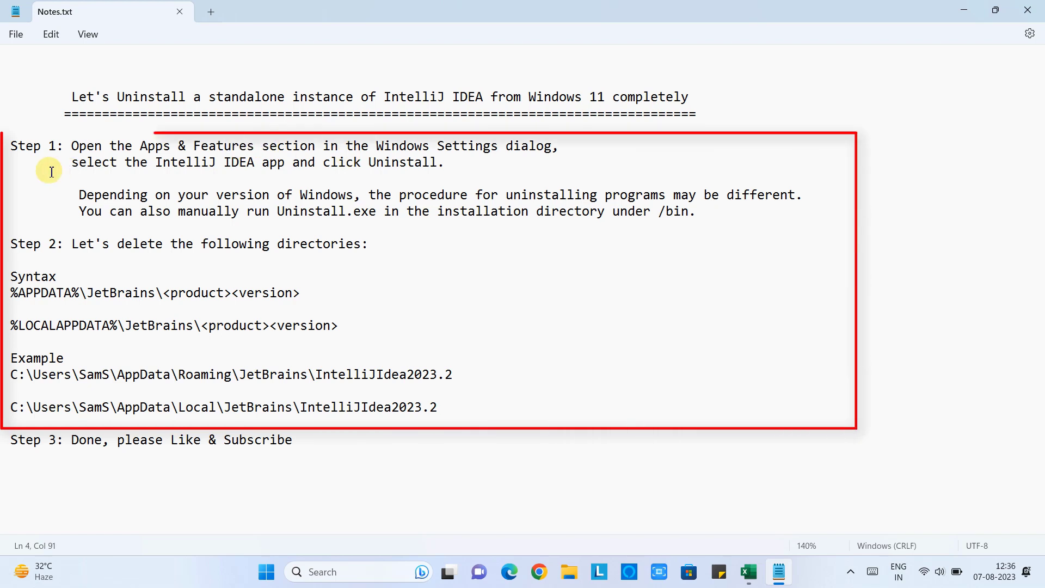
Highlight Step 1's 'Apps & Features' wording and its IntelliJ IDEA app instruction
{"action": "left_click_drag", "start_coordinate": [11, 147], "coordinate": [262, 146]}
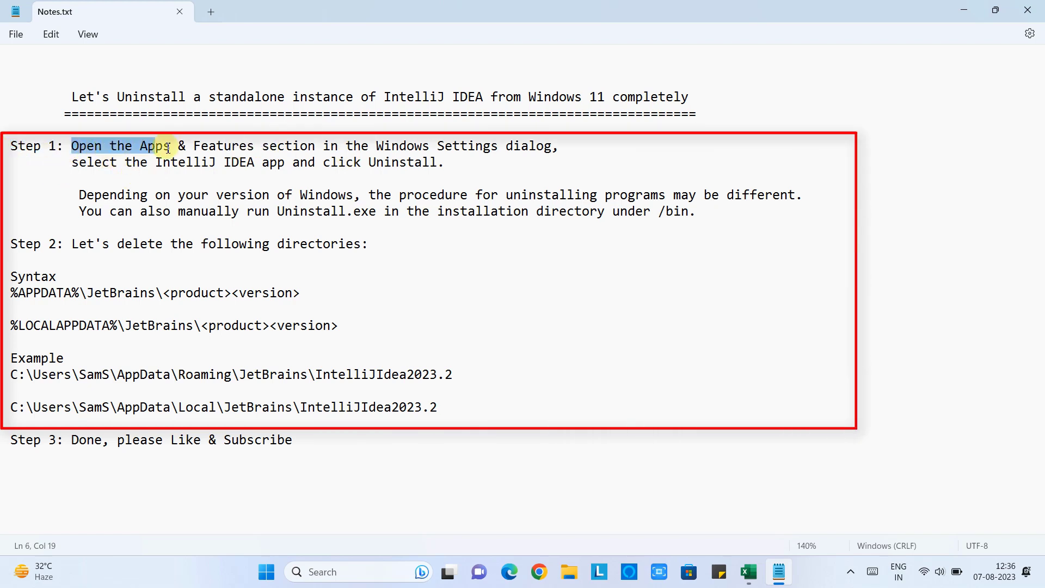
{"action": "left_click", "coordinate": [262, 145]}
{"action": "left_click_drag", "start_coordinate": [140, 146], "coordinate": [258, 145]}
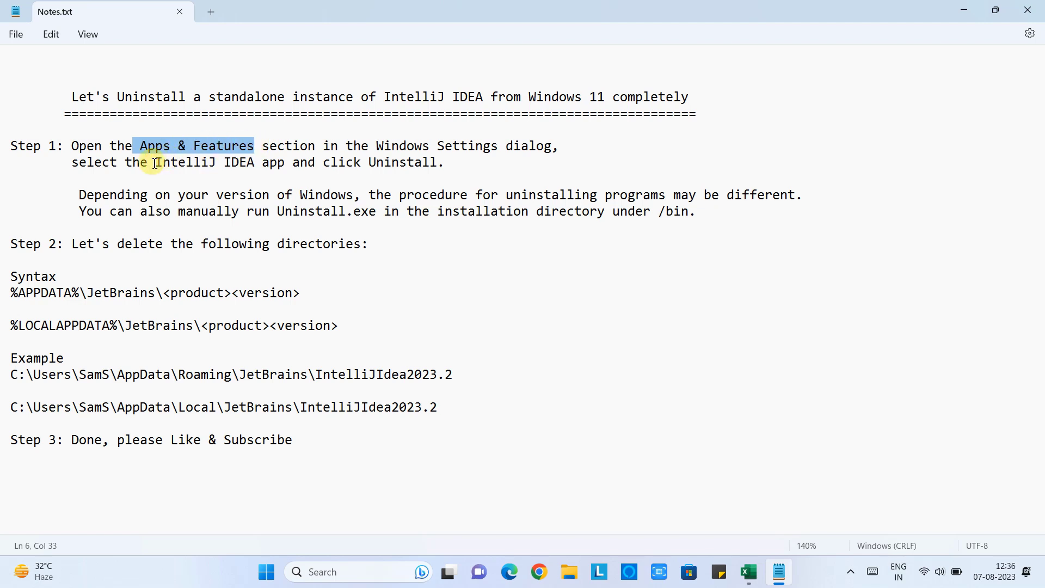
{"action": "left_click_drag", "start_coordinate": [156, 162], "coordinate": [445, 163]}
{"action": "left_click", "coordinate": [285, 145]}
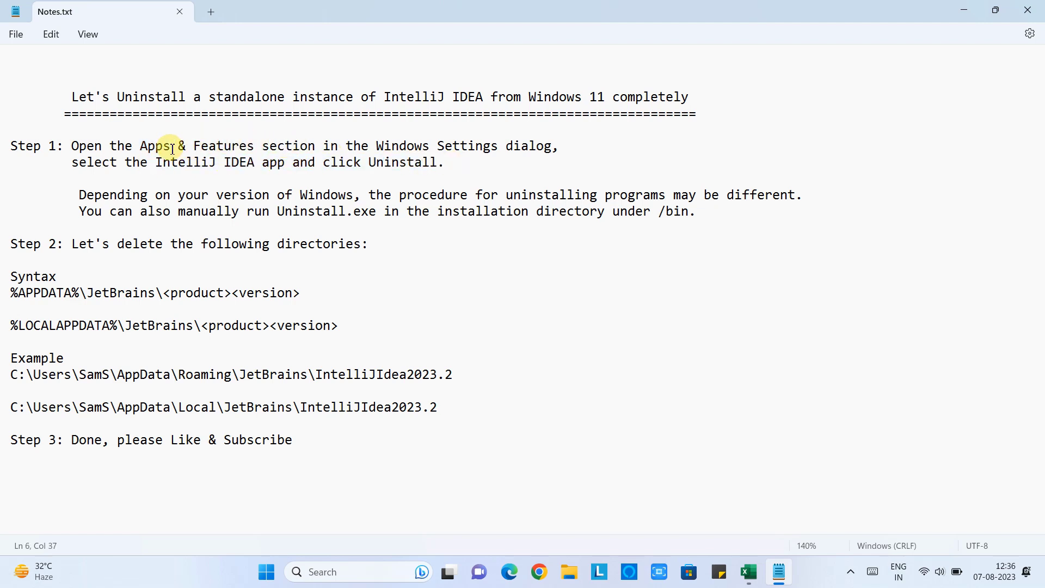
{"action": "left_click_drag", "start_coordinate": [140, 148], "coordinate": [259, 150]}
{"action": "key", "text": "ctrl+c"}
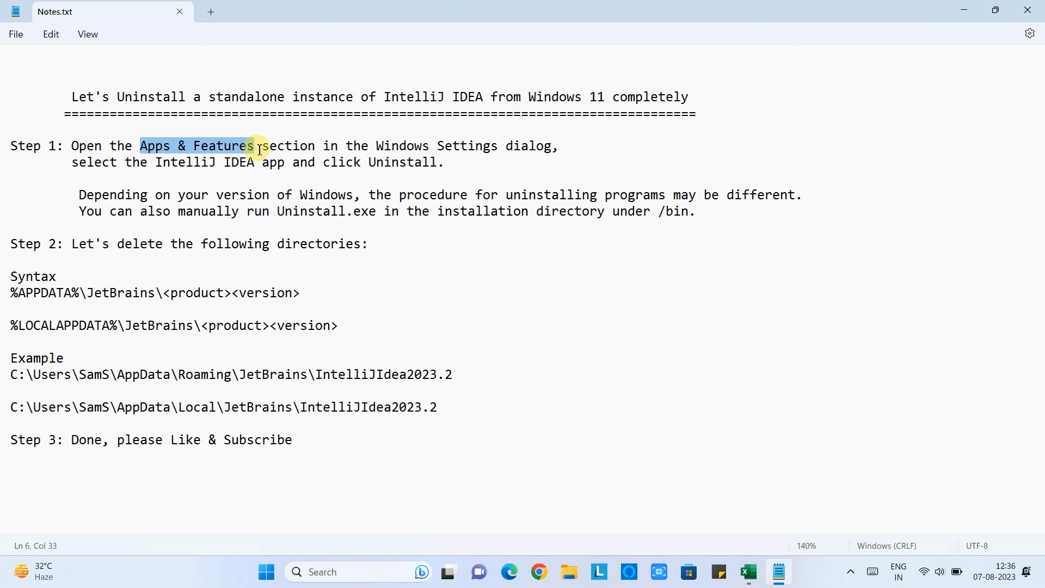
Search Windows for 'Apps' and open the Add or remove programs result
{"action": "left_click", "coordinate": [344, 573]}
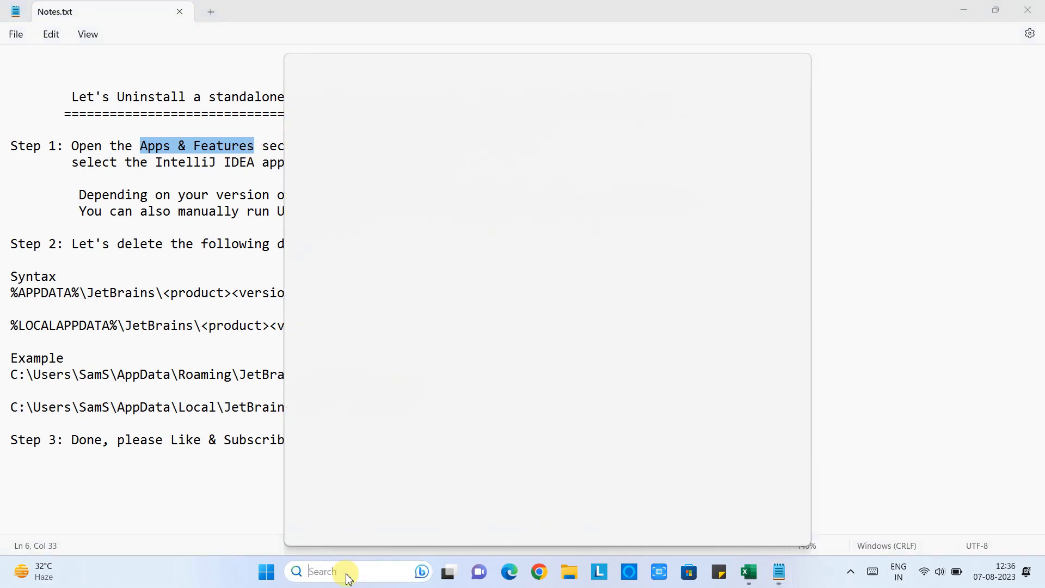
{"action": "key", "text": "ctrl+v"}
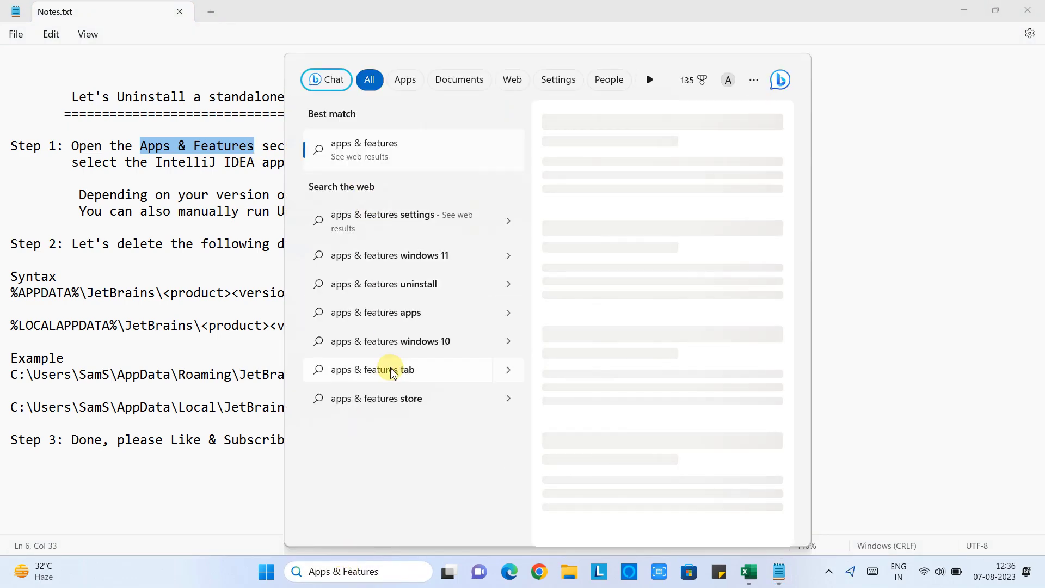
{"action": "key", "text": "BackSpace"}
{"action": "key", "text": "BackSpace"}
{"action": "key", "text": "BackSpace"}
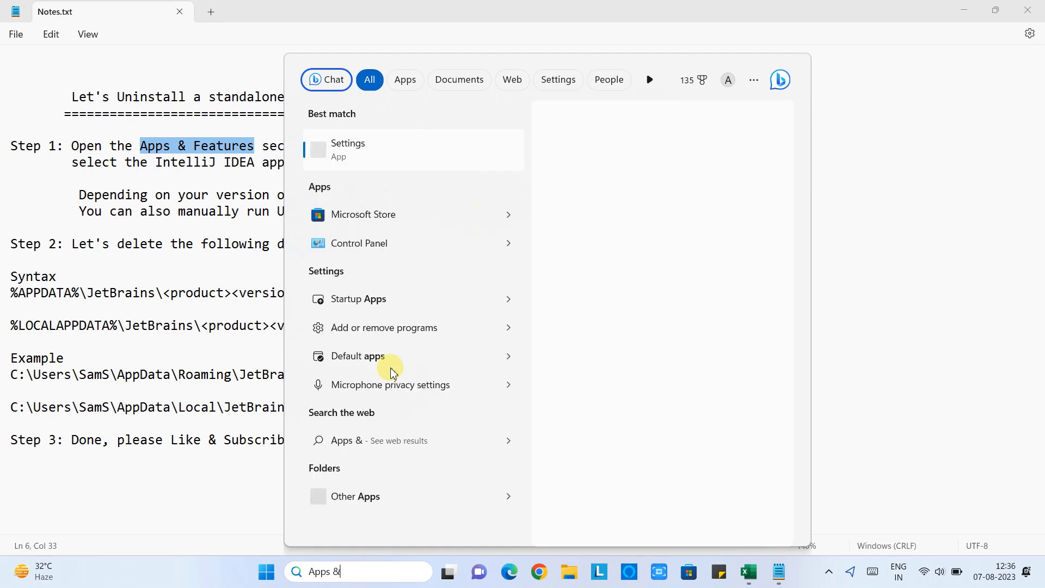
{"action": "key", "text": "BackSpace"}
{"action": "key", "text": "BackSpace"}
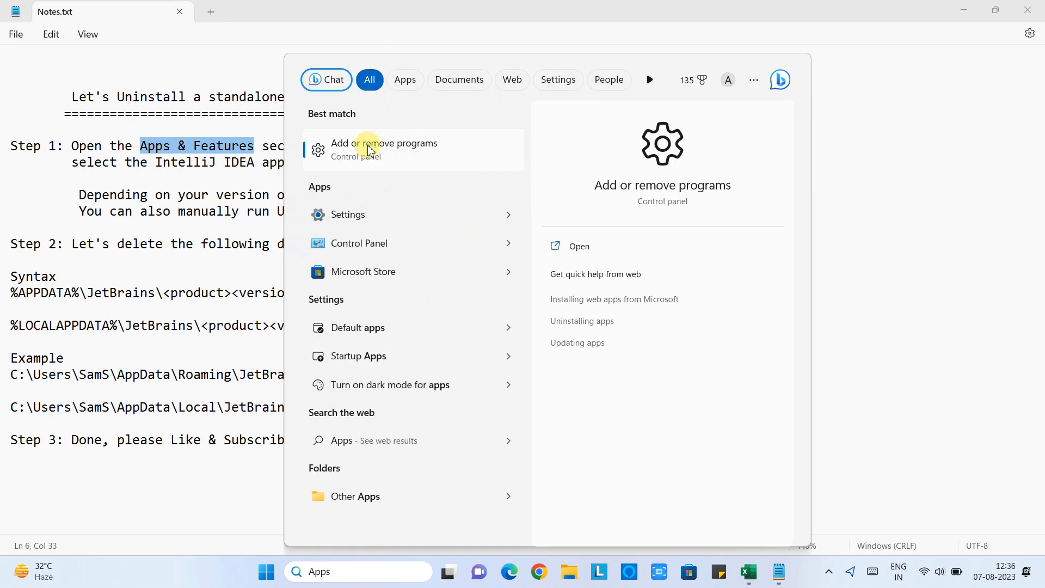
{"action": "left_click", "coordinate": [369, 153]}
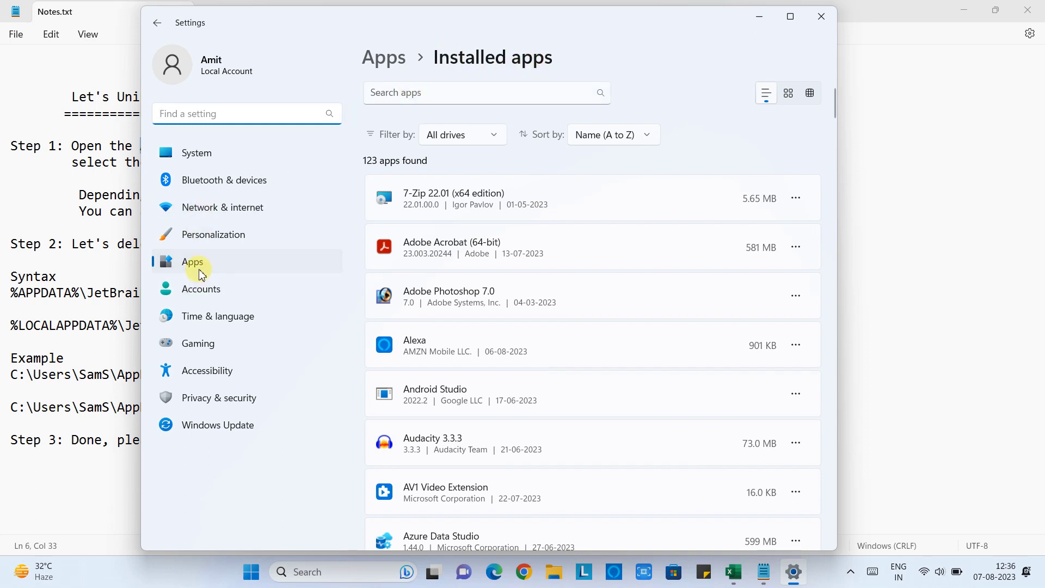
Filter Installed apps by 'inte' and confirm uninstalling IntelliJ IDEA Community Edition 2023.1
{"action": "left_click", "coordinate": [430, 92]}
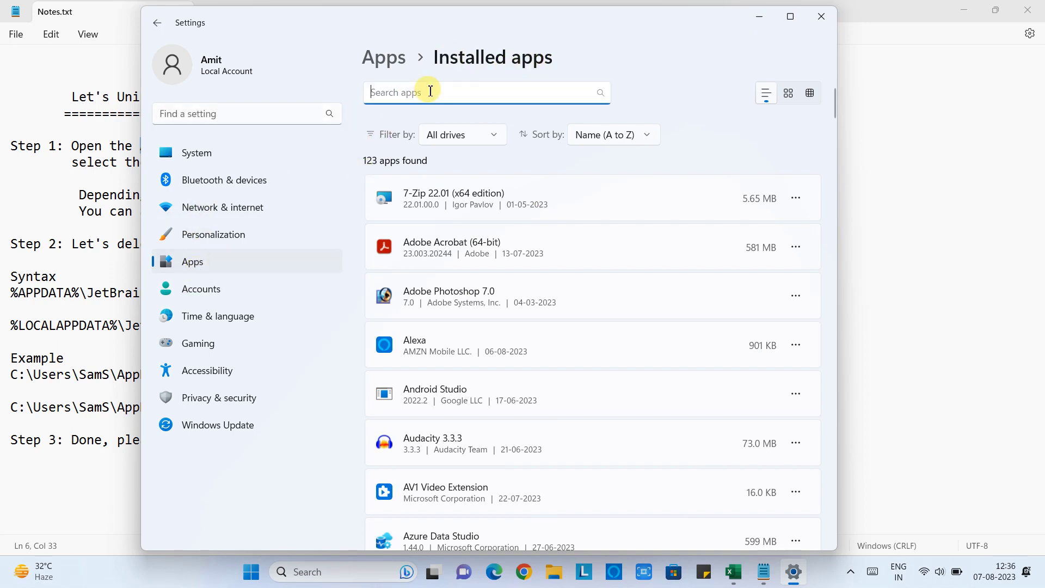
{"action": "type", "text": "inte"}
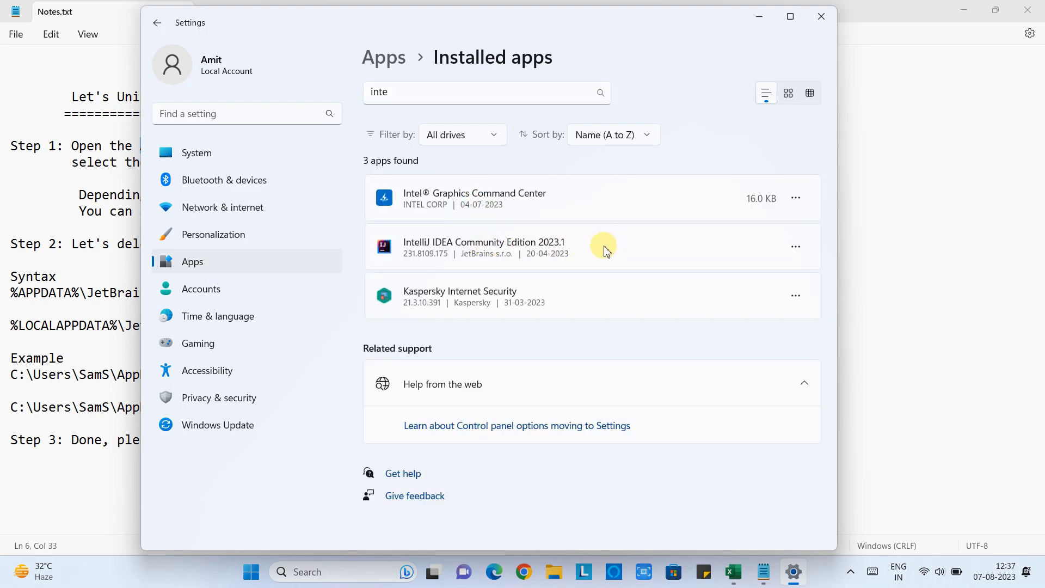
{"action": "left_click", "coordinate": [796, 249]}
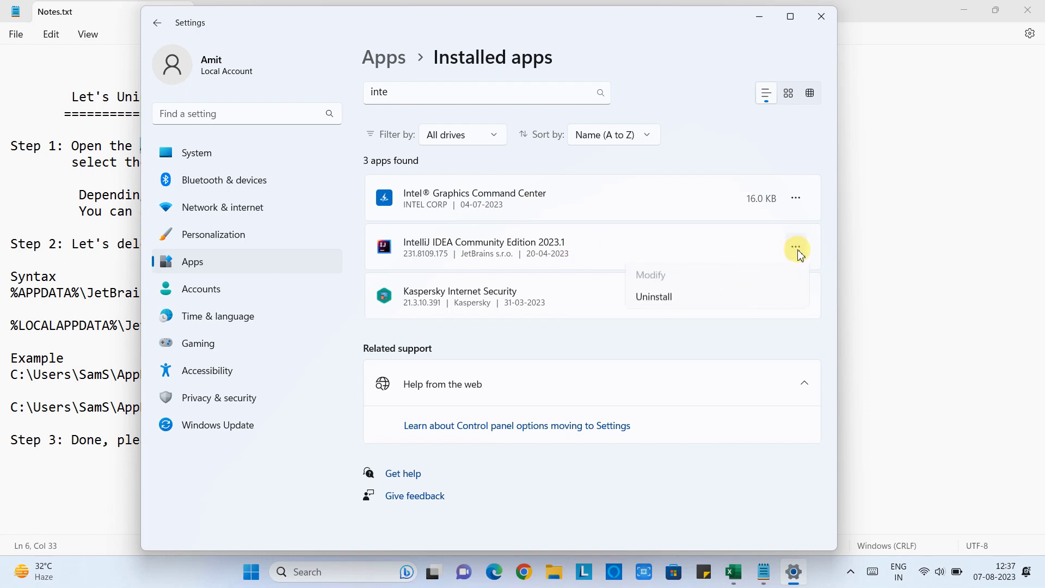
{"action": "left_click", "coordinate": [657, 298]}
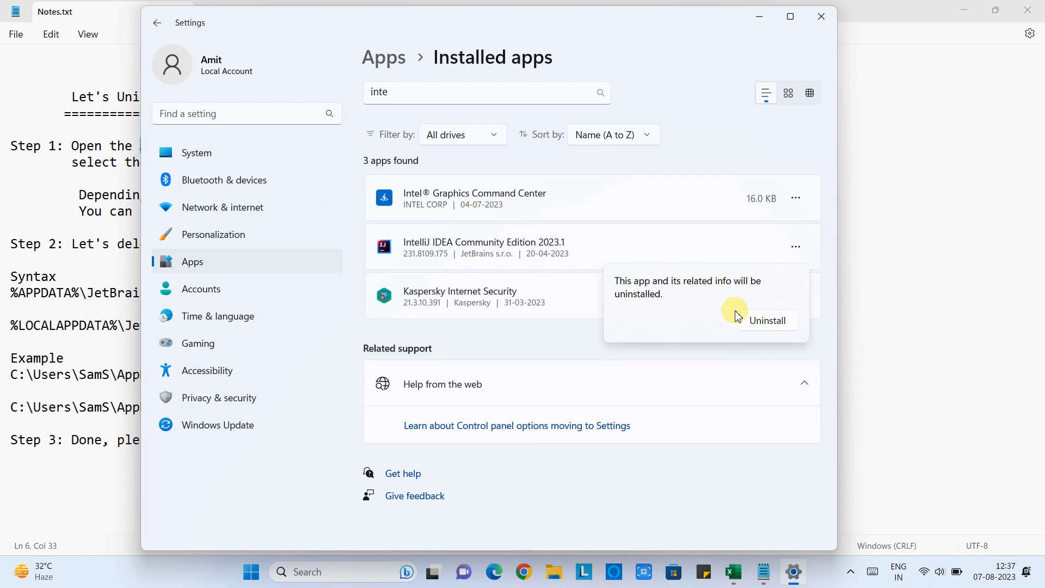
{"action": "left_click", "coordinate": [764, 321]}
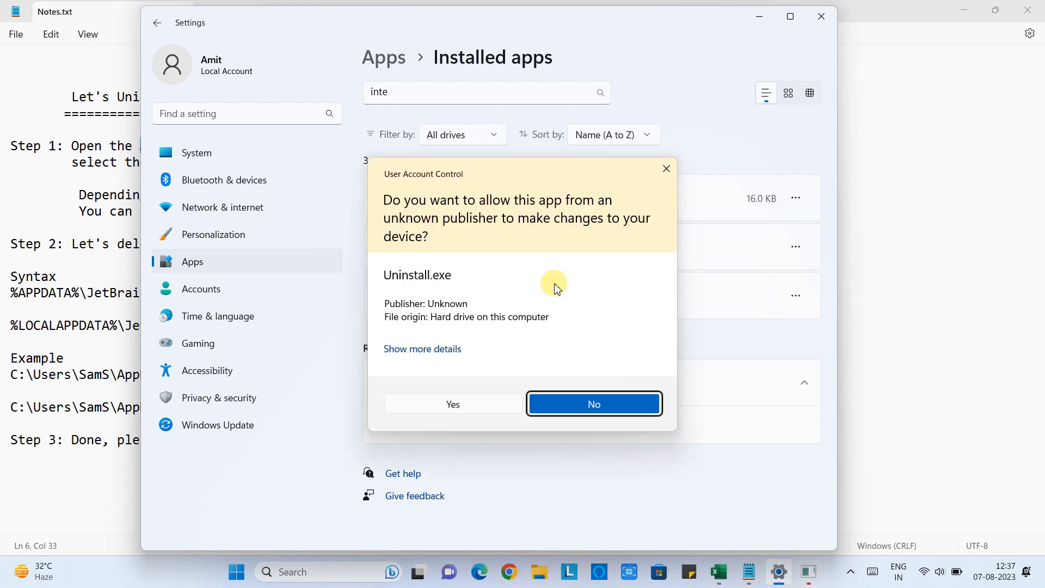
Approve the UAC prompt and run the uninstaller, also deleting IntelliJ settings and plugins
{"action": "left_click", "coordinate": [486, 408]}
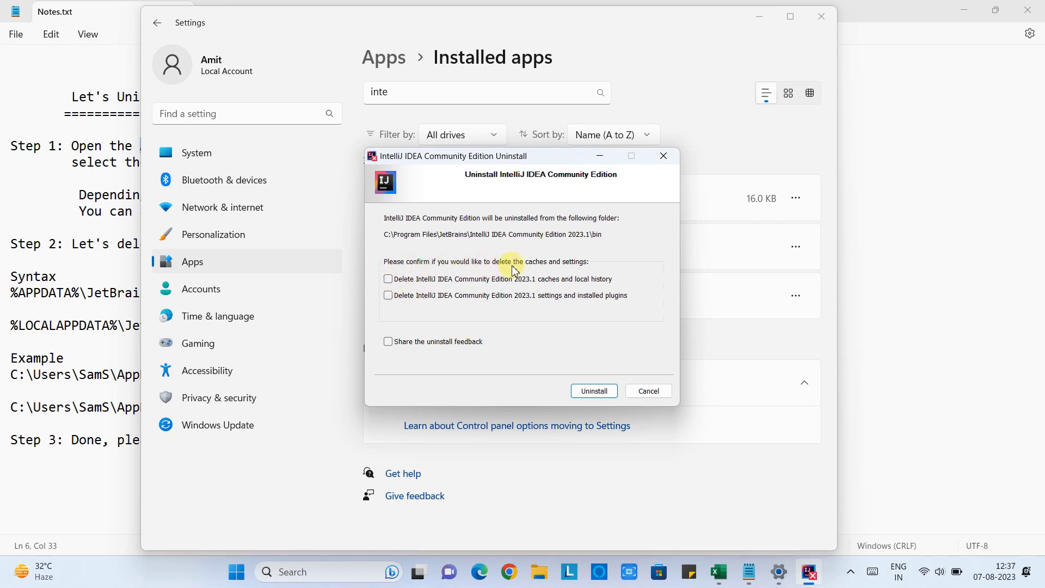
{"action": "left_click", "coordinate": [389, 297]}
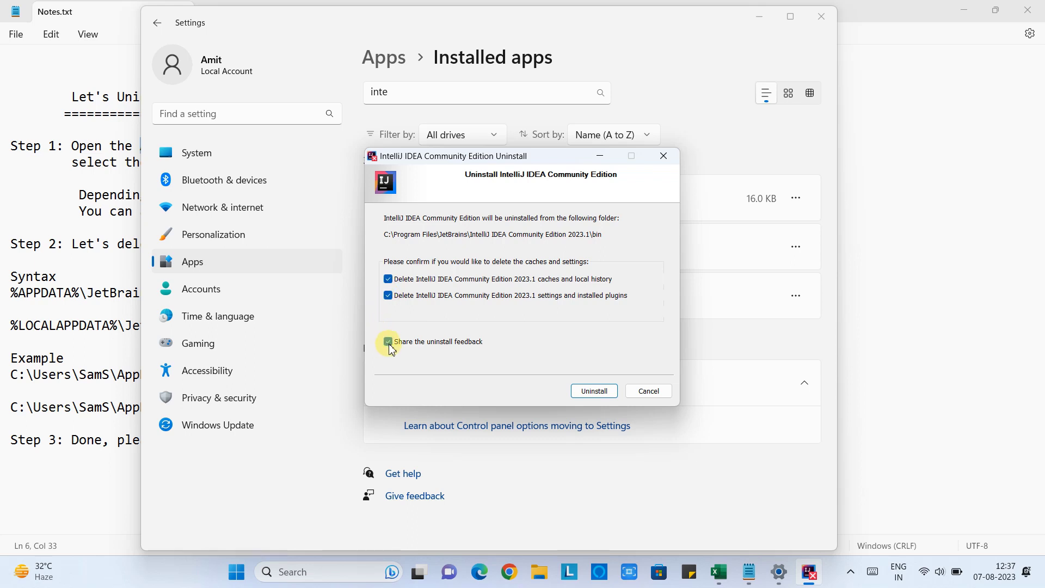
{"action": "left_click", "coordinate": [595, 392]}
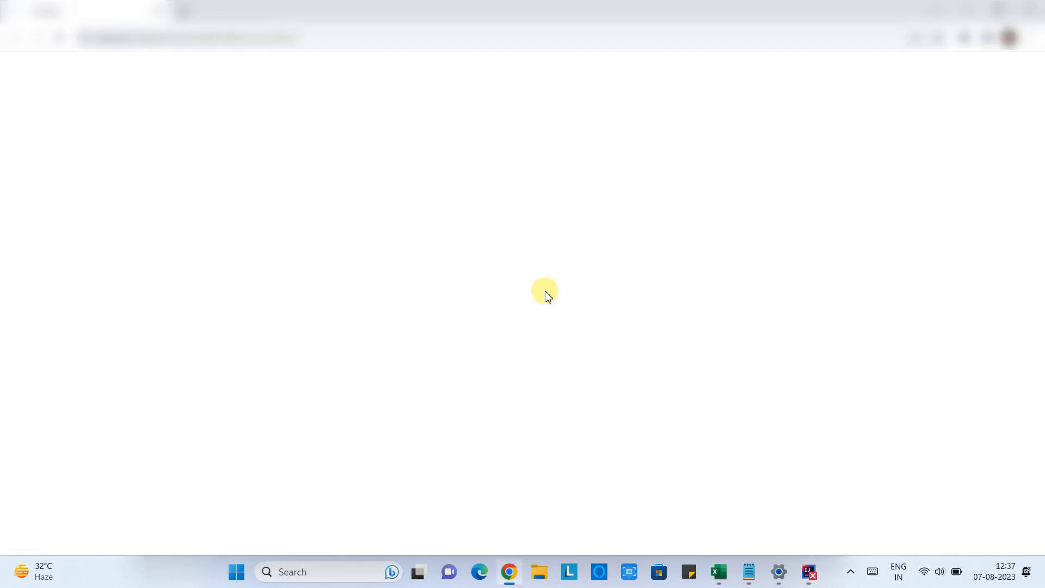
{"action": "left_click", "coordinate": [1027, 10]}
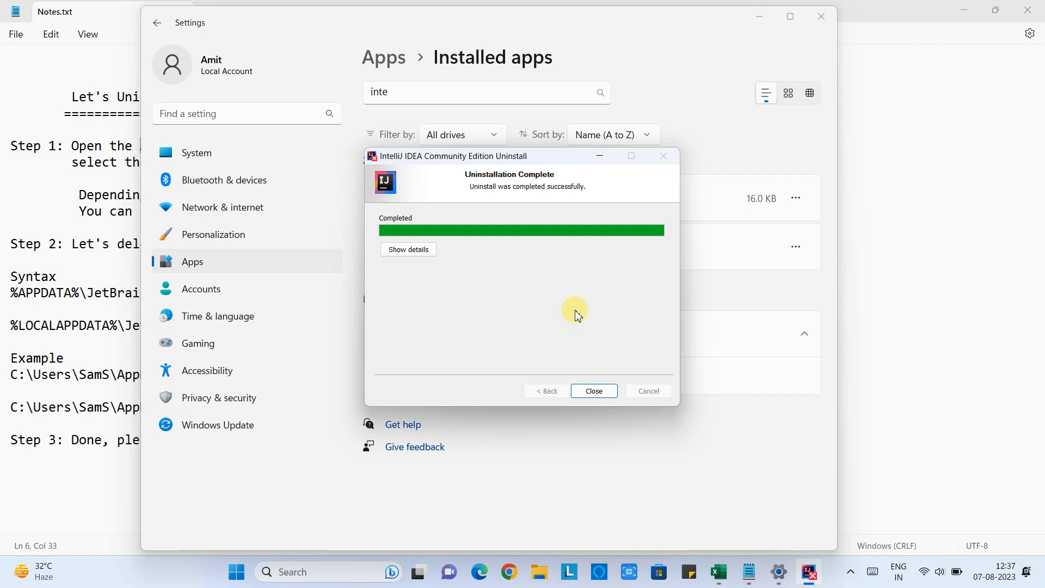
{"action": "left_click", "coordinate": [595, 391]}
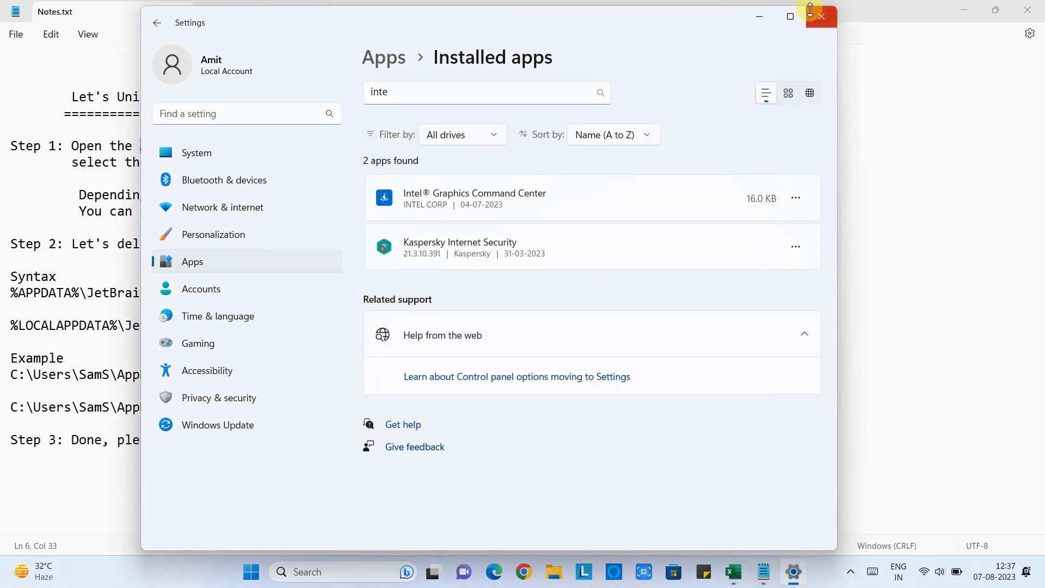
Minimize Settings and highlight the Windows version note and manual Uninstall.exe alternative
{"action": "left_click", "coordinate": [760, 16]}
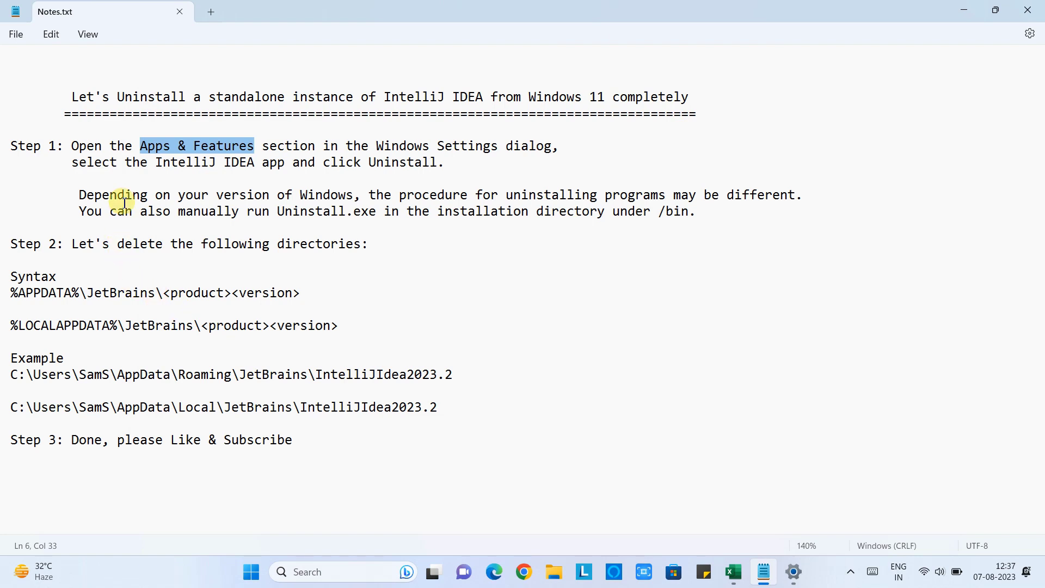
{"action": "left_click_drag", "start_coordinate": [79, 196], "coordinate": [812, 197]}
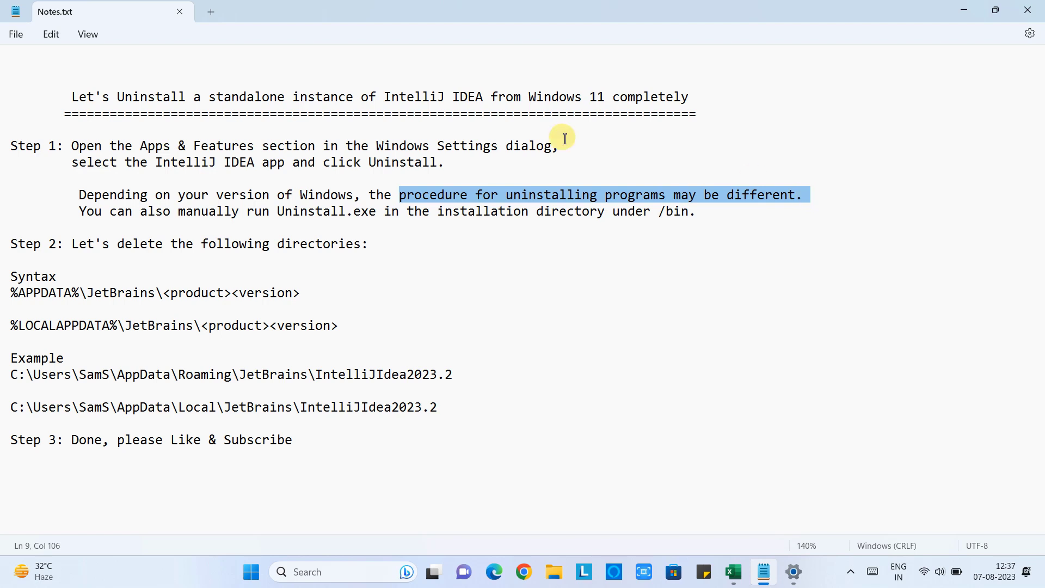
{"action": "left_click_drag", "start_coordinate": [178, 211], "coordinate": [712, 215]}
{"action": "left_click", "coordinate": [702, 216]}
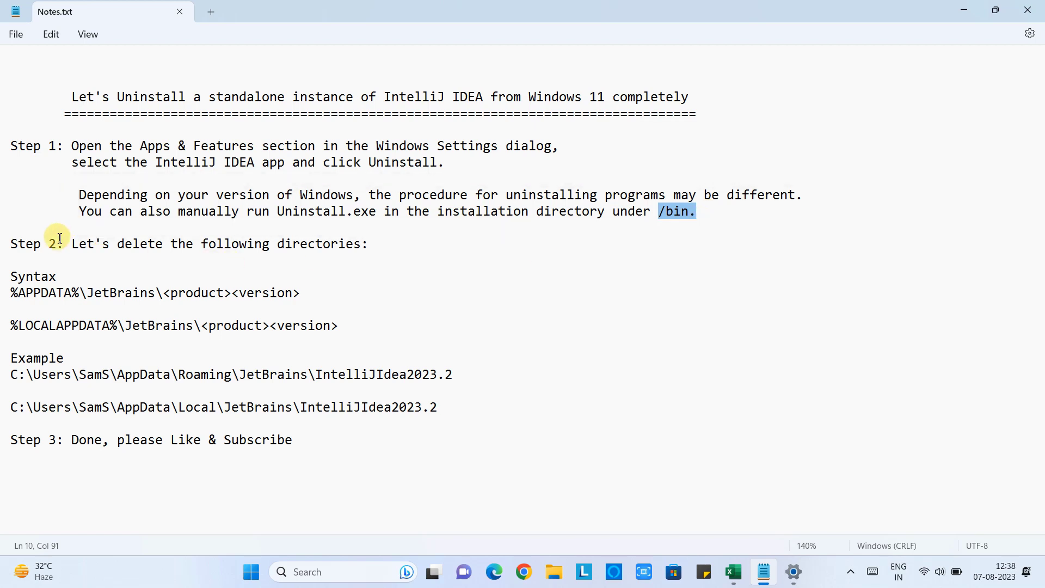
Highlight the Step 2 directory deletion line, its Syntax label and the APPDATA path
{"action": "left_click_drag", "start_coordinate": [63, 243], "coordinate": [2, 256]}
{"action": "left_click", "coordinate": [101, 259]}
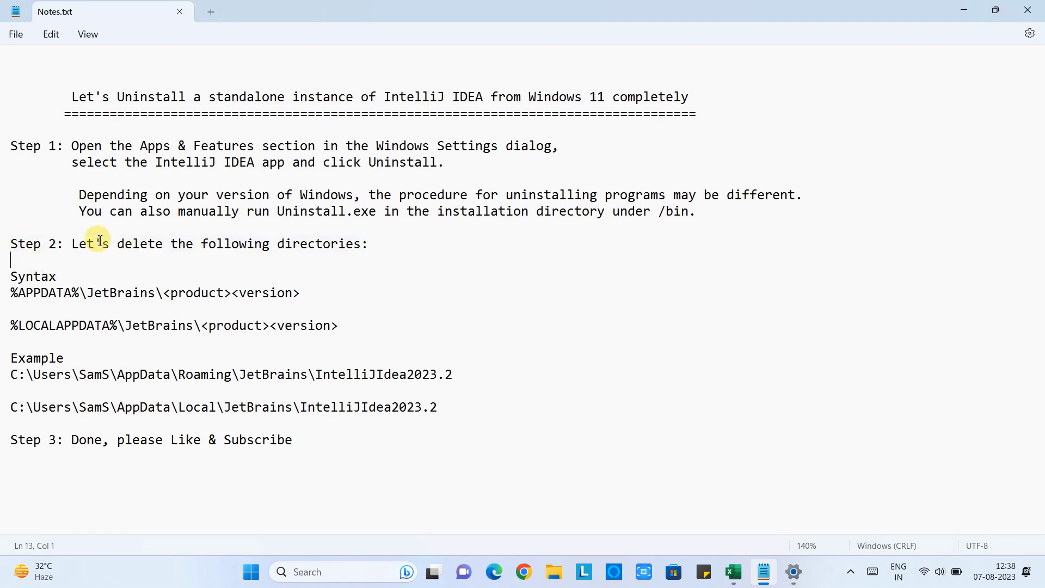
{"action": "left_click_drag", "start_coordinate": [74, 248], "coordinate": [420, 245]}
{"action": "double_click", "coordinate": [46, 279]}
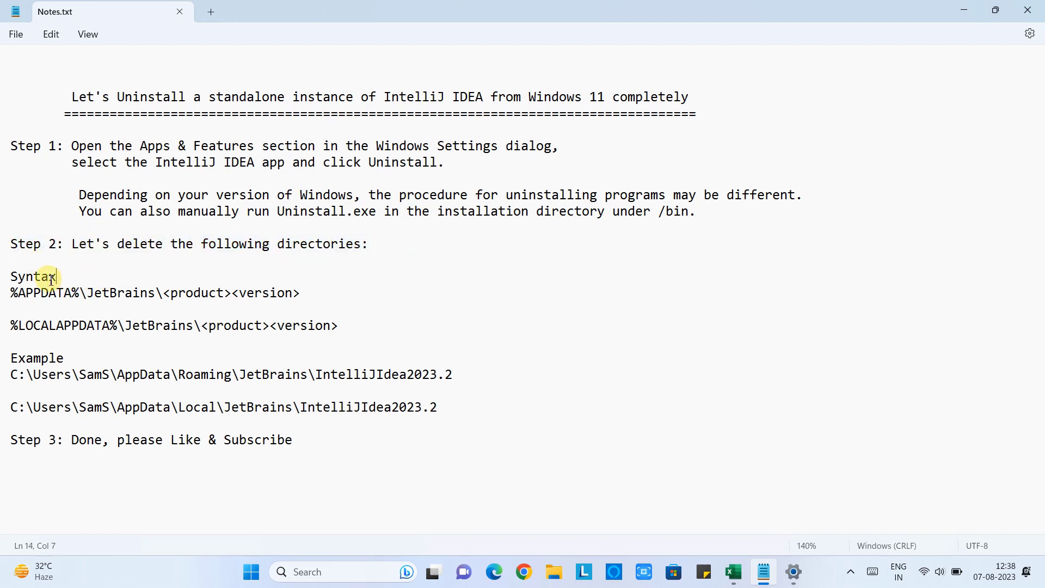
{"action": "left_click_drag", "start_coordinate": [71, 294], "coordinate": [19, 294]}
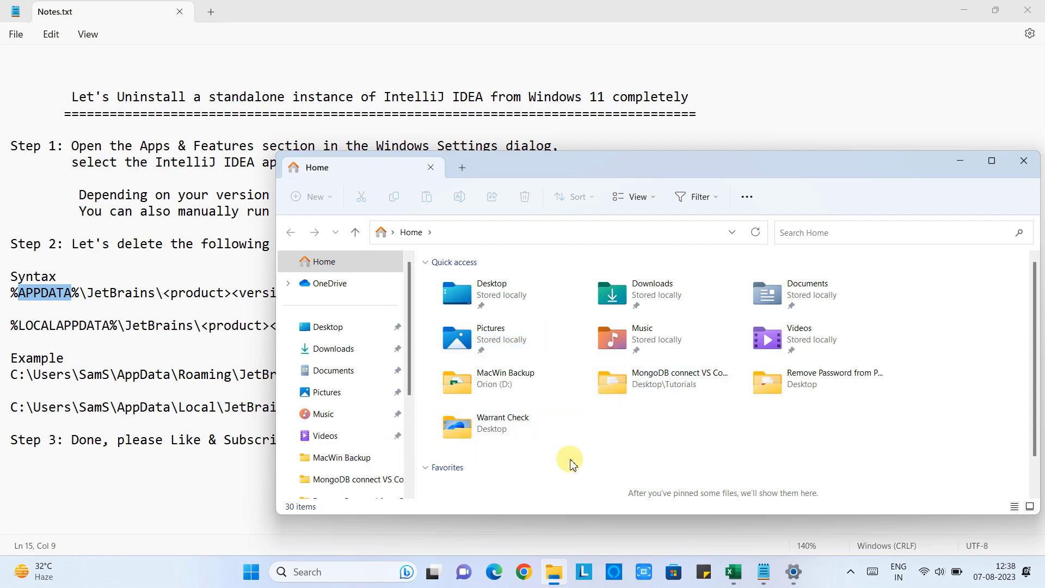
Maximize Explorer and browse to C: > Users > the user's folder, selecting AppData
{"action": "double_click", "coordinate": [523, 173]}
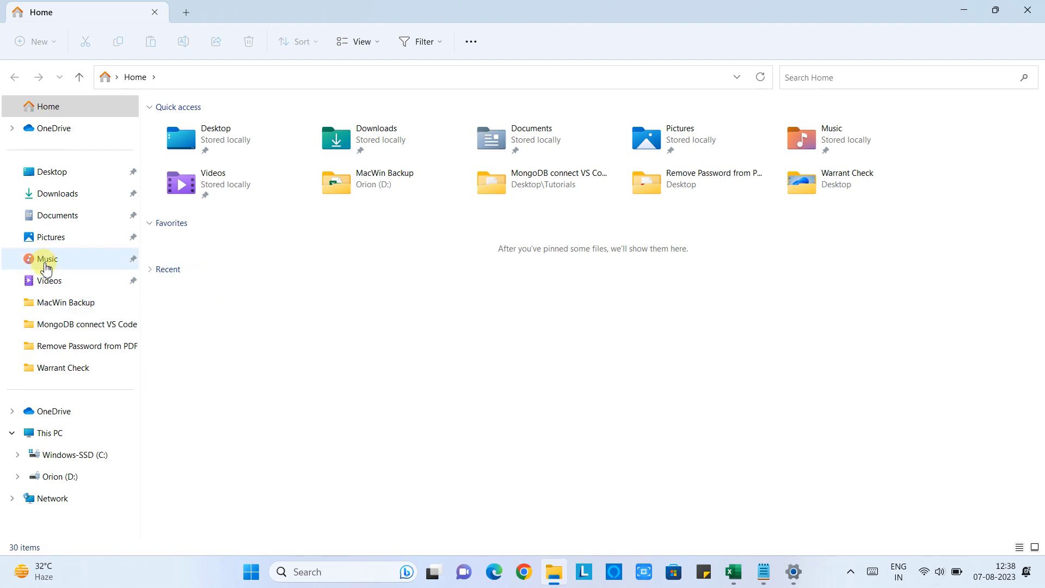
{"action": "left_click", "coordinate": [79, 460]}
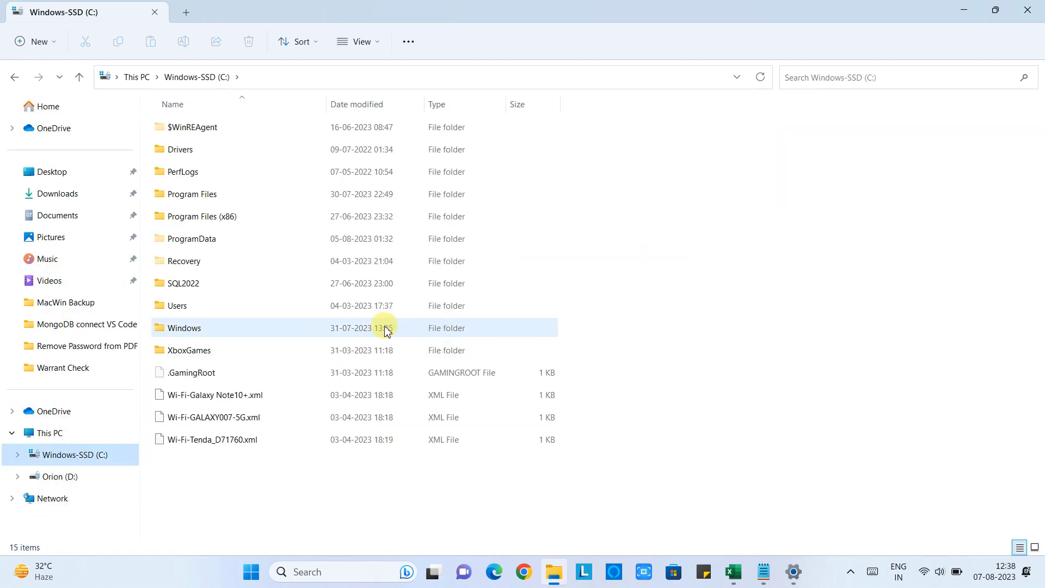
{"action": "double_click", "coordinate": [180, 310]}
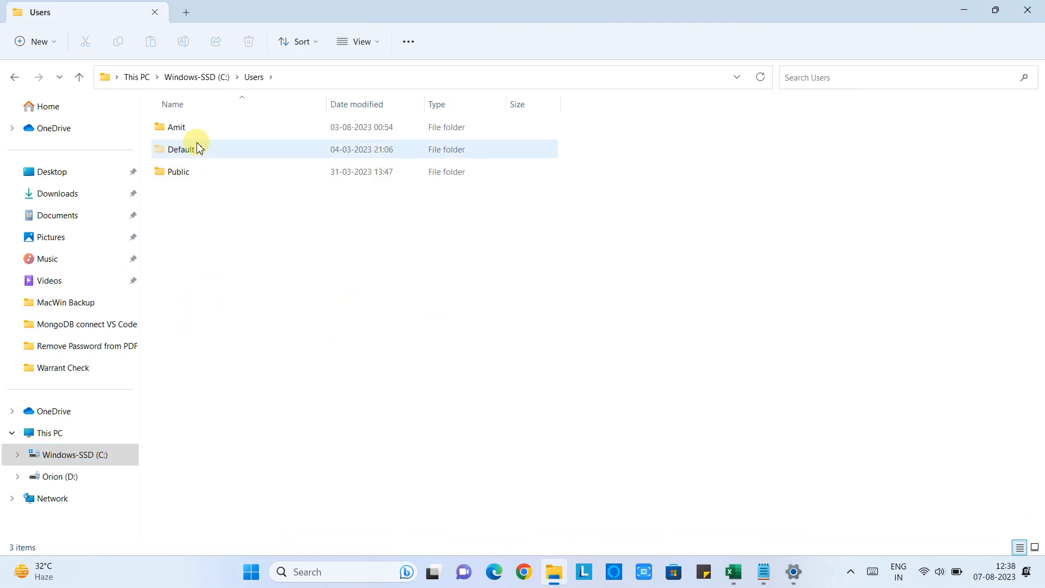
{"action": "double_click", "coordinate": [190, 136]}
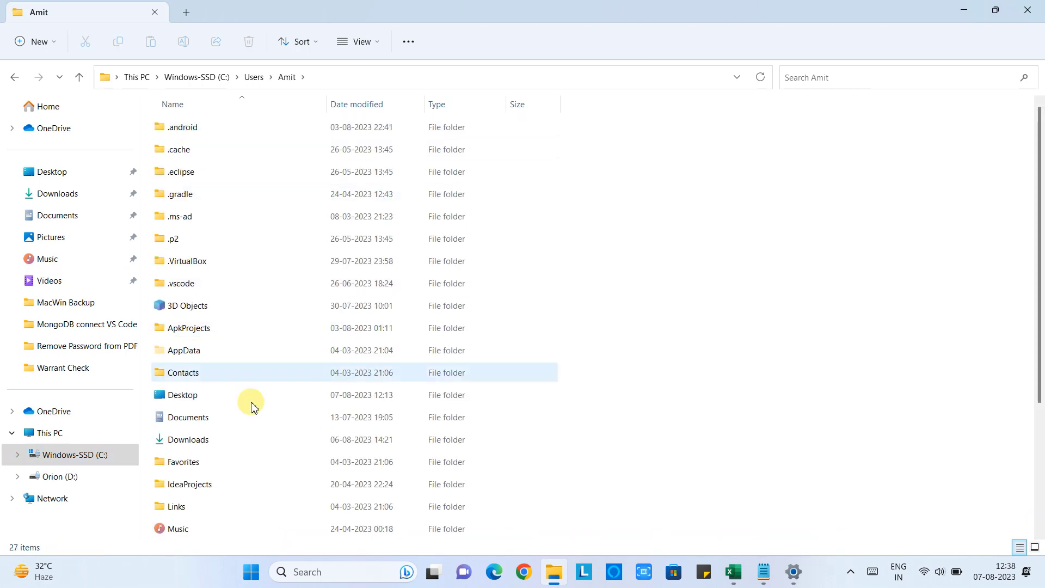
{"action": "scroll", "coordinate": [261, 198], "scroll_direction": "down", "scroll_amount": 3}
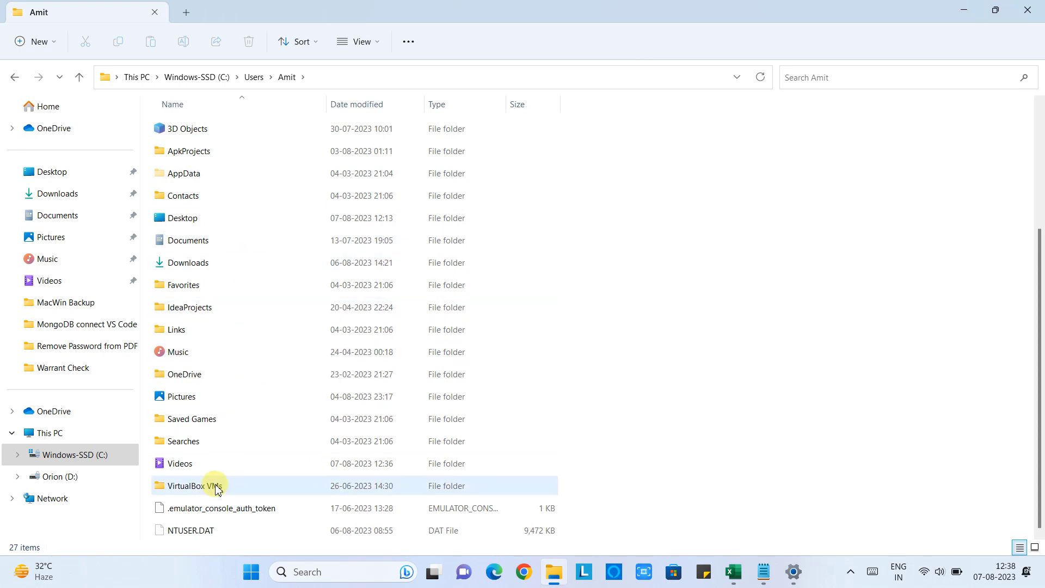
{"action": "scroll", "coordinate": [200, 393], "scroll_direction": "up", "scroll_amount": 3}
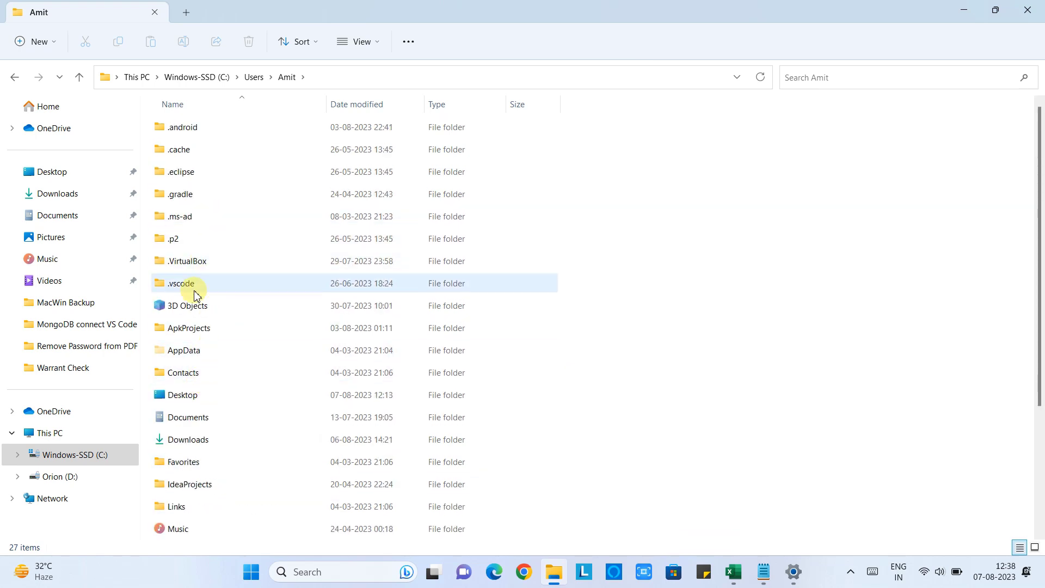
{"action": "left_click", "coordinate": [189, 351]}
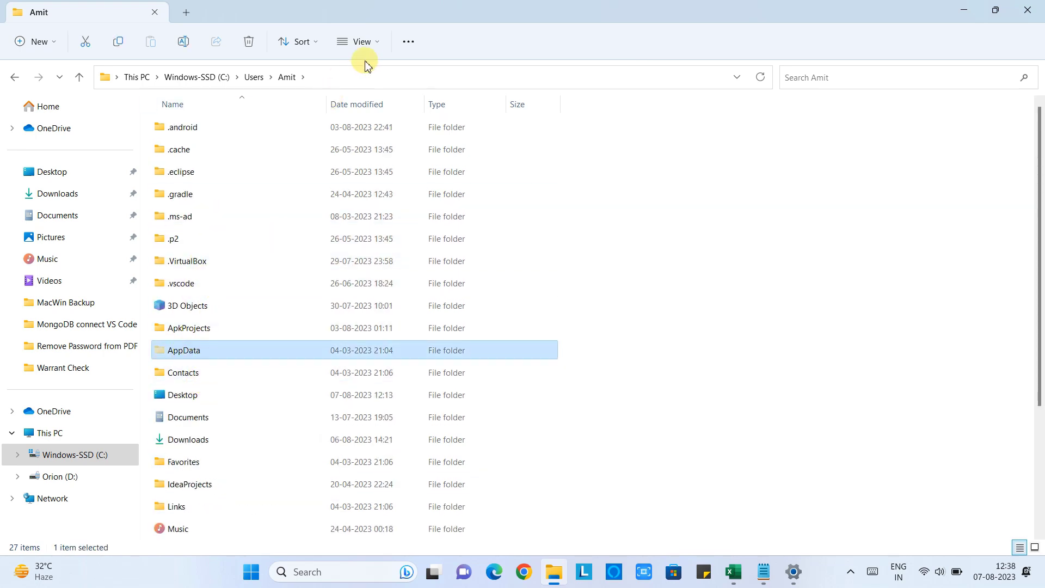
Turn on Hidden items in the View options and open AppData
{"action": "left_click", "coordinate": [377, 44]}
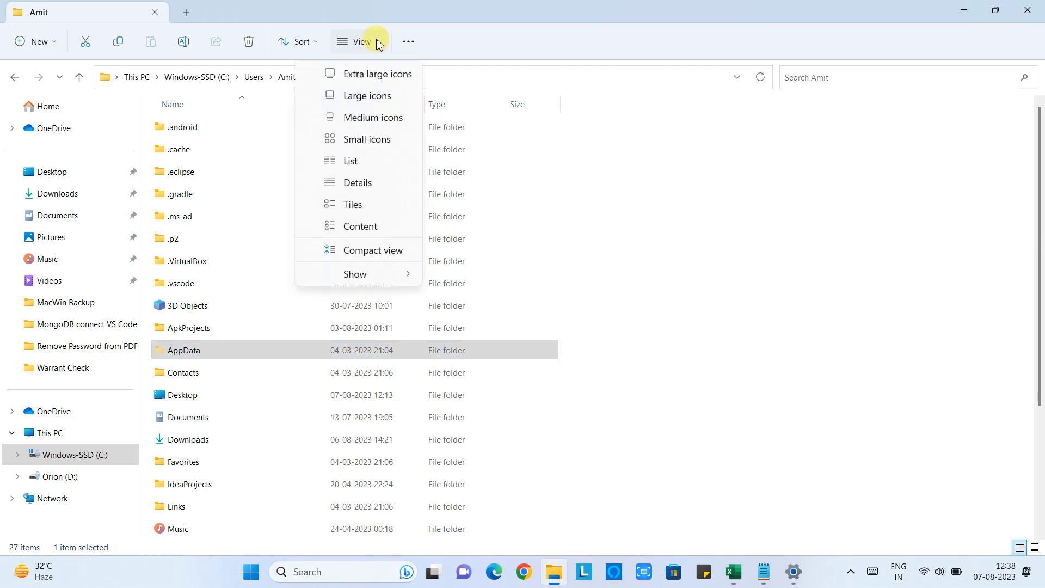
{"action": "mouse_move", "coordinate": [359, 275]}
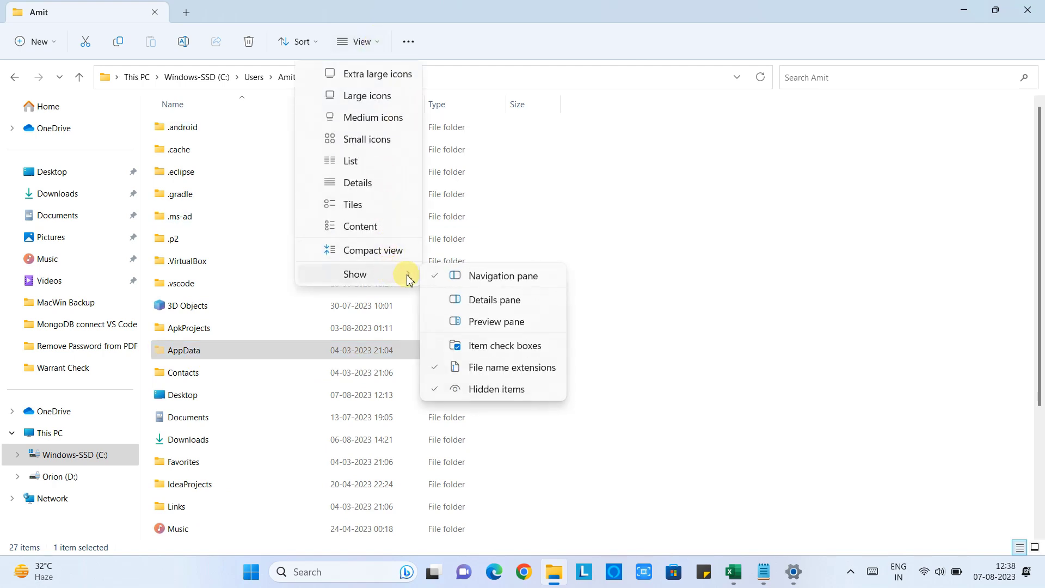
{"action": "left_click", "coordinate": [445, 390]}
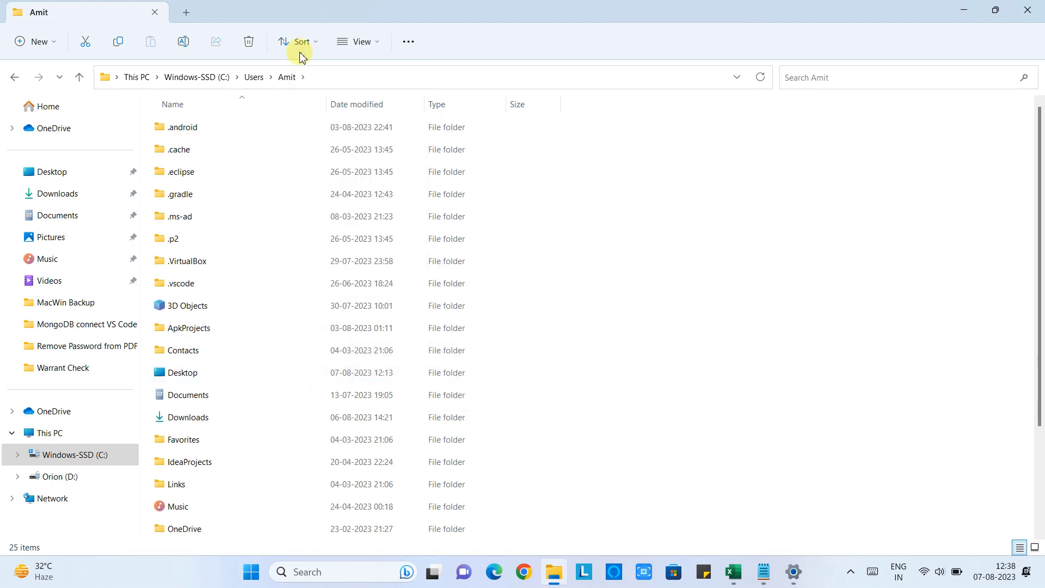
{"action": "left_click", "coordinate": [360, 42]}
{"action": "mouse_move", "coordinate": [355, 274]}
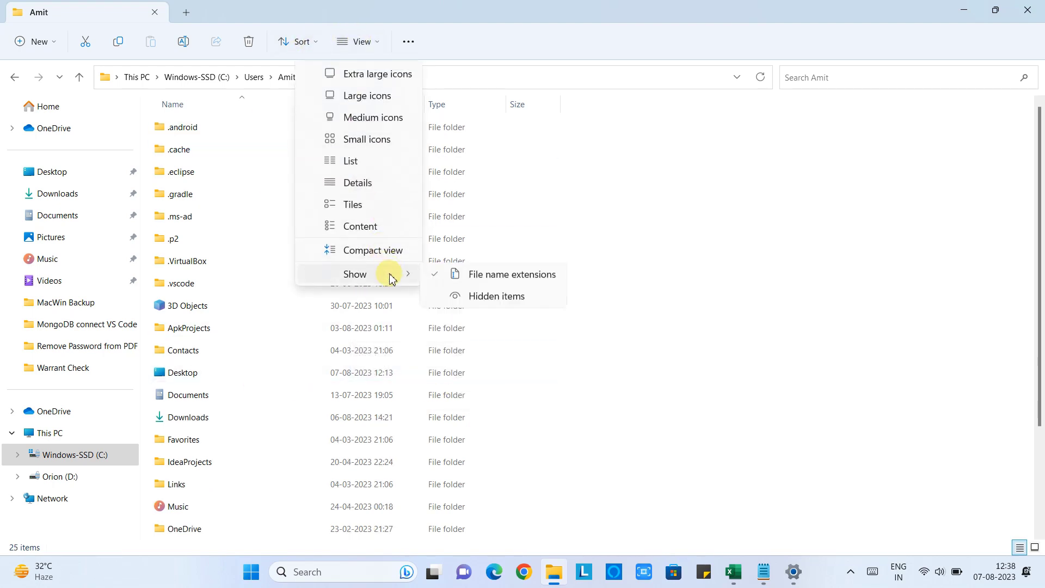
{"action": "left_click", "coordinate": [481, 389]}
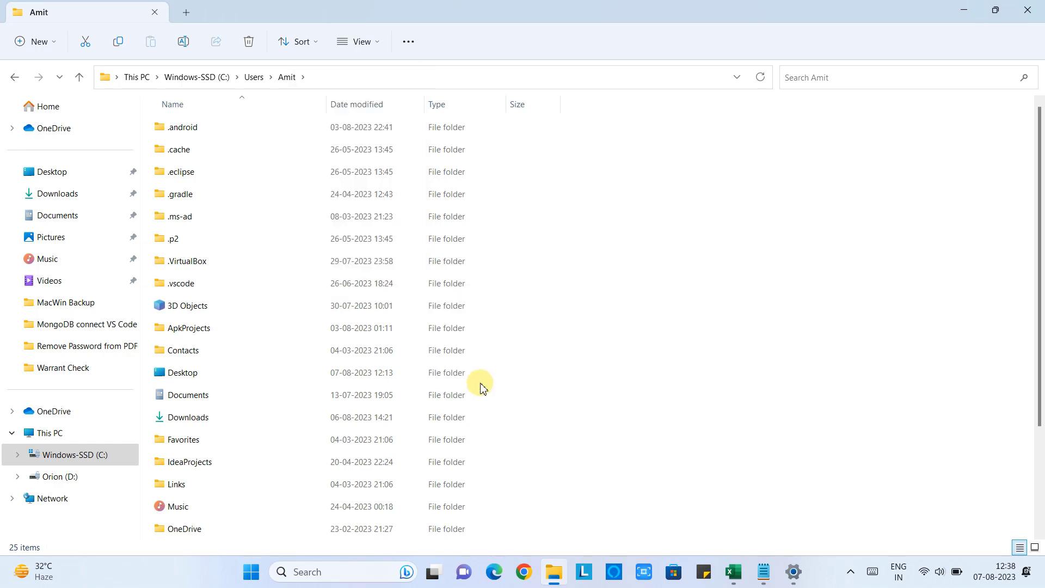
{"action": "double_click", "coordinate": [189, 354]}
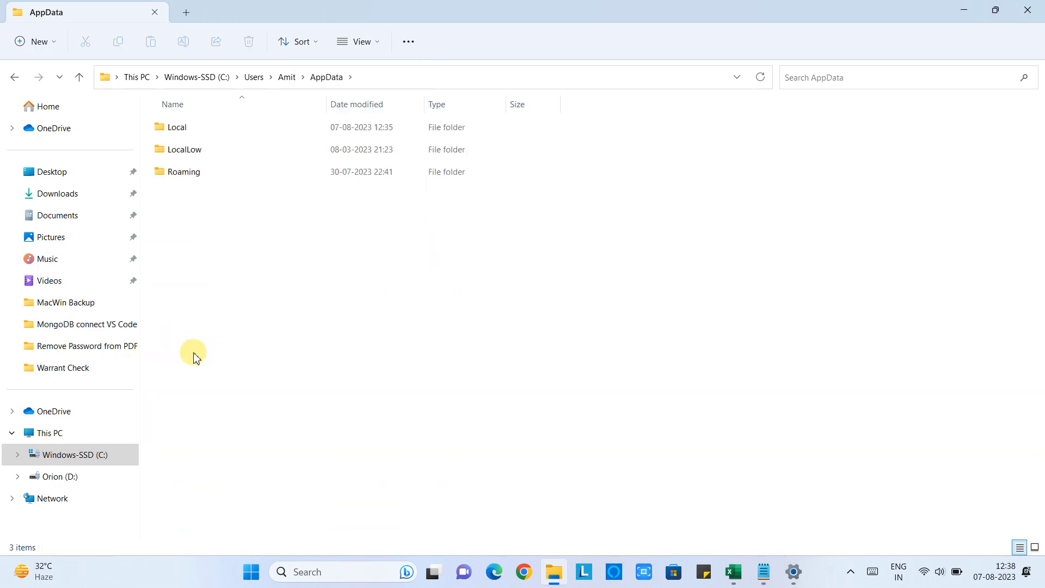
Shrink Explorer beside the notes, delete IdeaIC2023.1 from Local\JetBrains, and return to Local
{"action": "left_click_drag", "start_coordinate": [421, 17], "coordinate": [685, 99]}
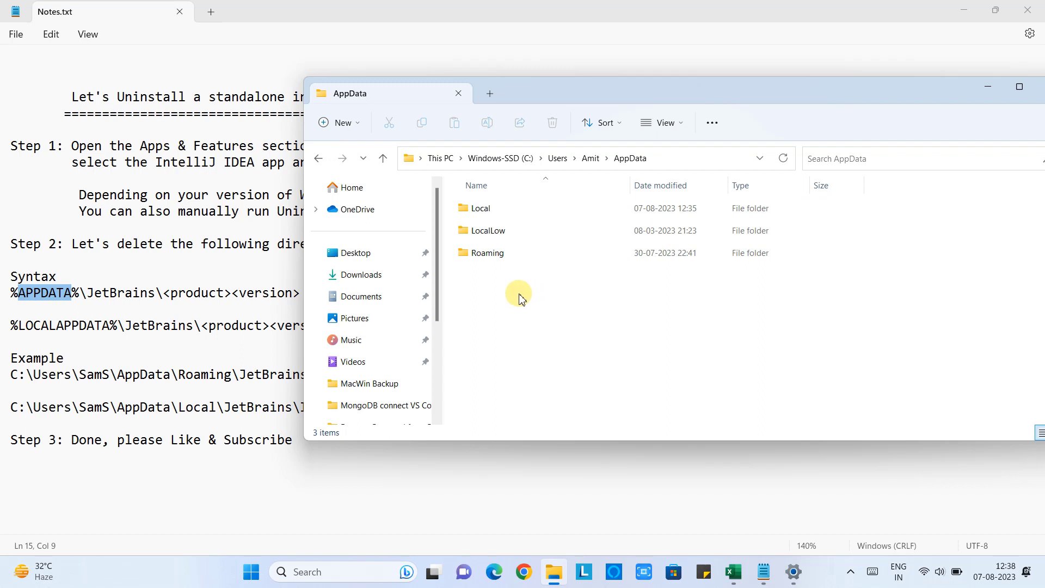
{"action": "double_click", "coordinate": [482, 210]}
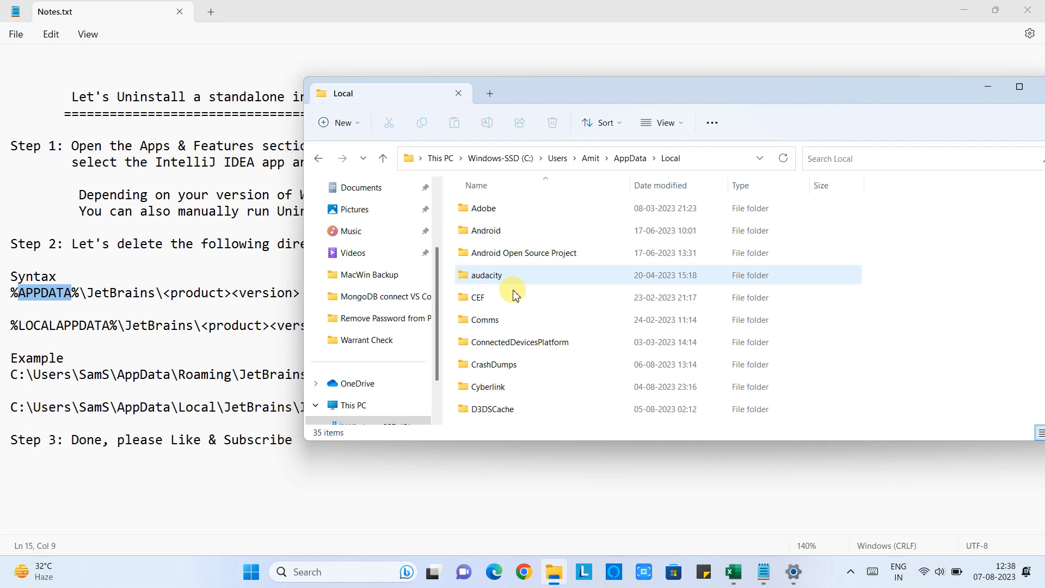
{"action": "scroll", "coordinate": [522, 329], "scroll_direction": "down", "scroll_amount": 1}
{"action": "scroll", "coordinate": [522, 329], "scroll_direction": "down", "scroll_amount": 1}
{"action": "scroll", "coordinate": [522, 329], "scroll_direction": "down", "scroll_amount": 1}
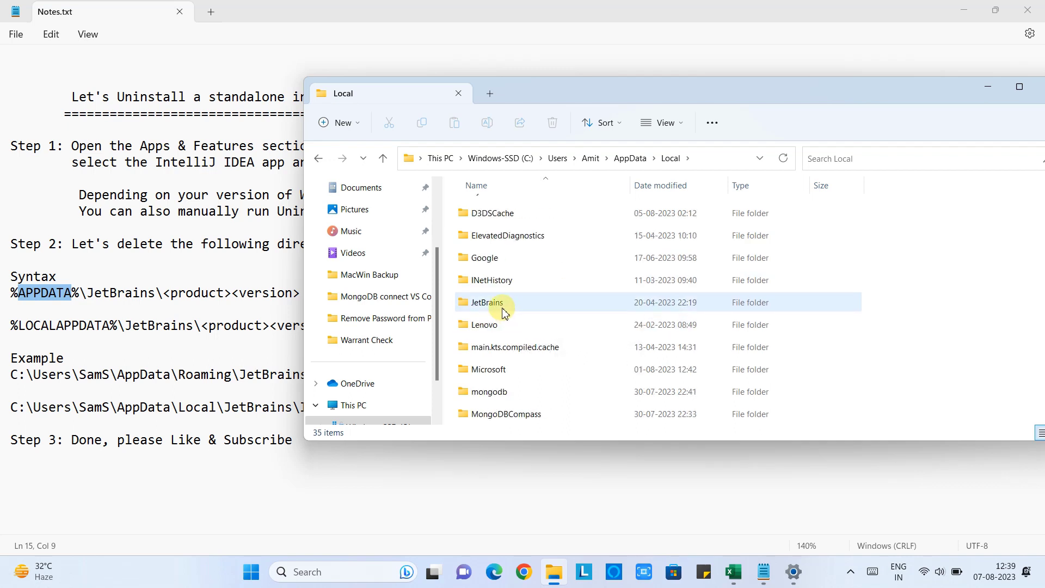
{"action": "mouse_move", "coordinate": [486, 302]}
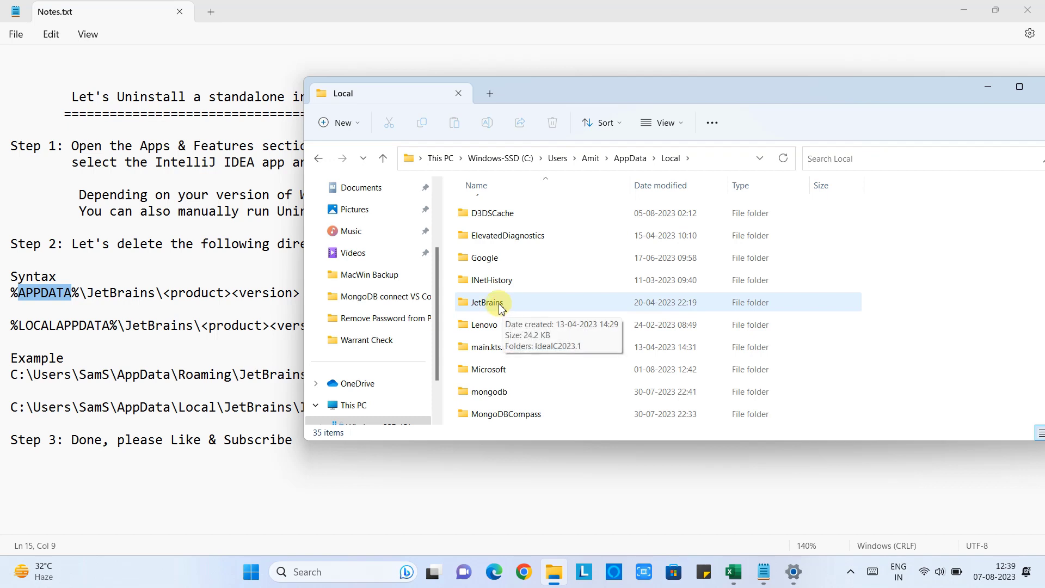
{"action": "double_click", "coordinate": [501, 307]}
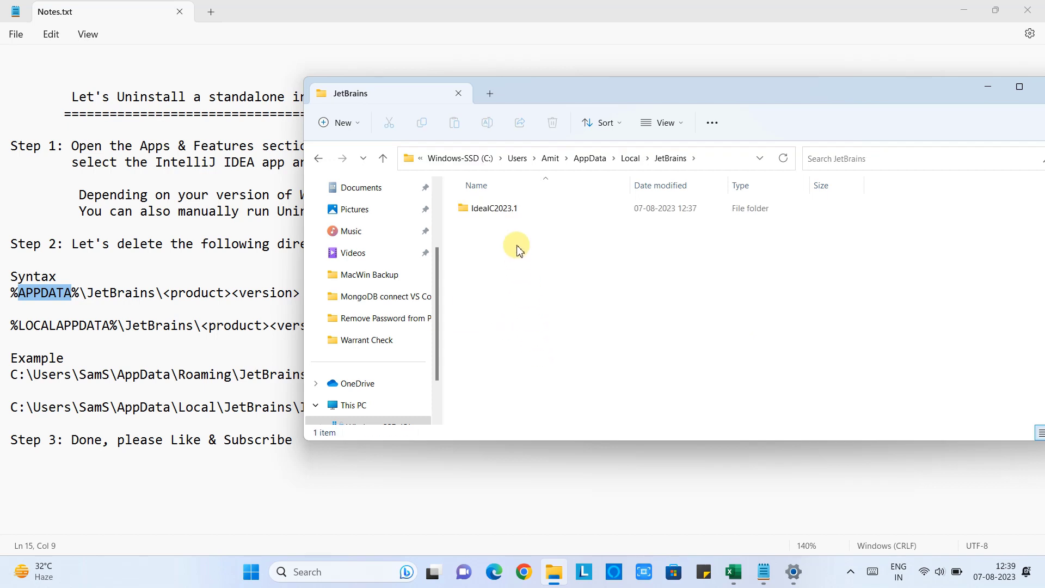
{"action": "left_click", "coordinate": [515, 215]}
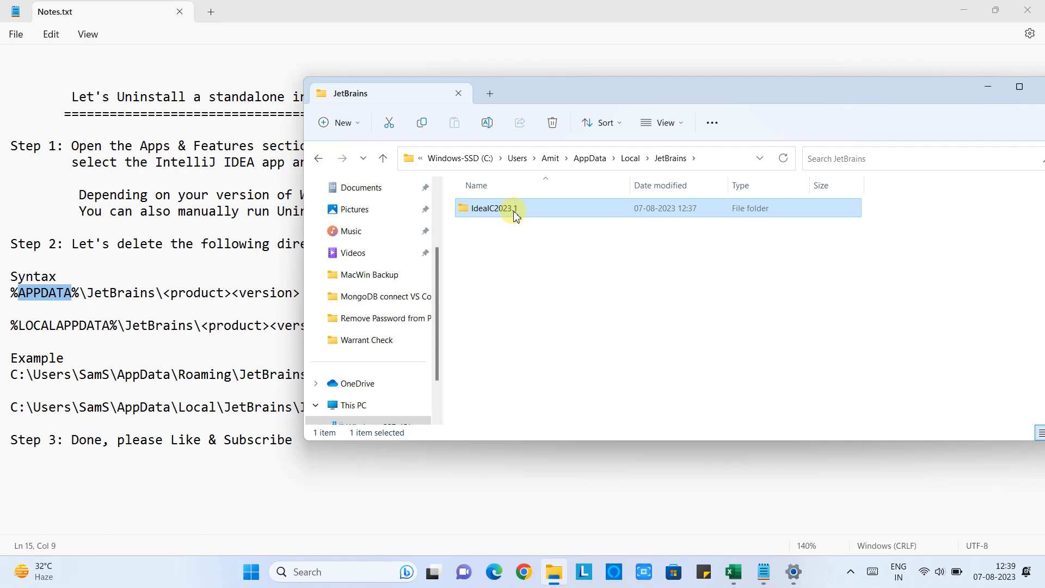
{"action": "key", "text": "Delete"}
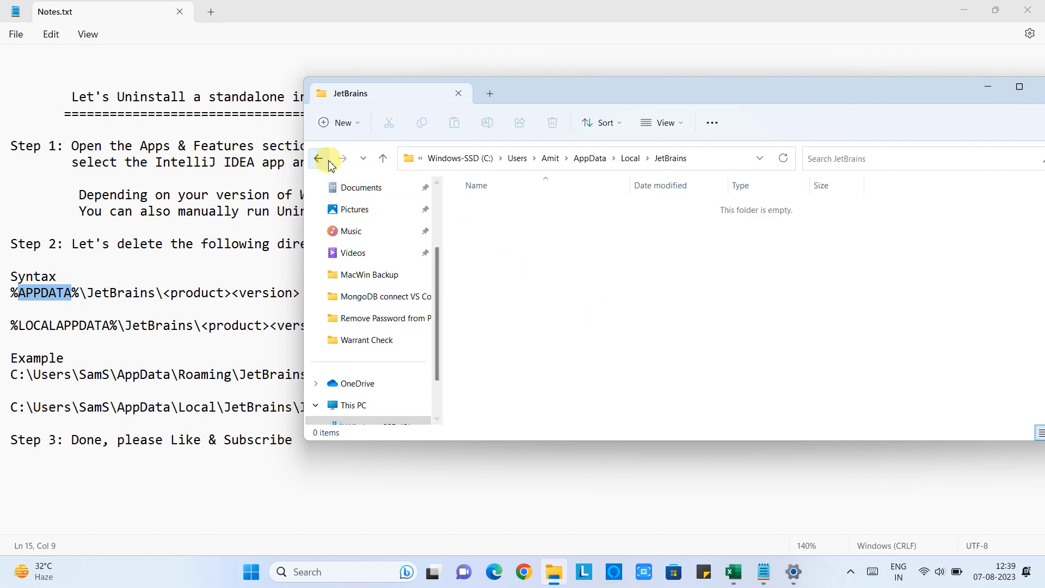
{"action": "left_click", "coordinate": [319, 158]}
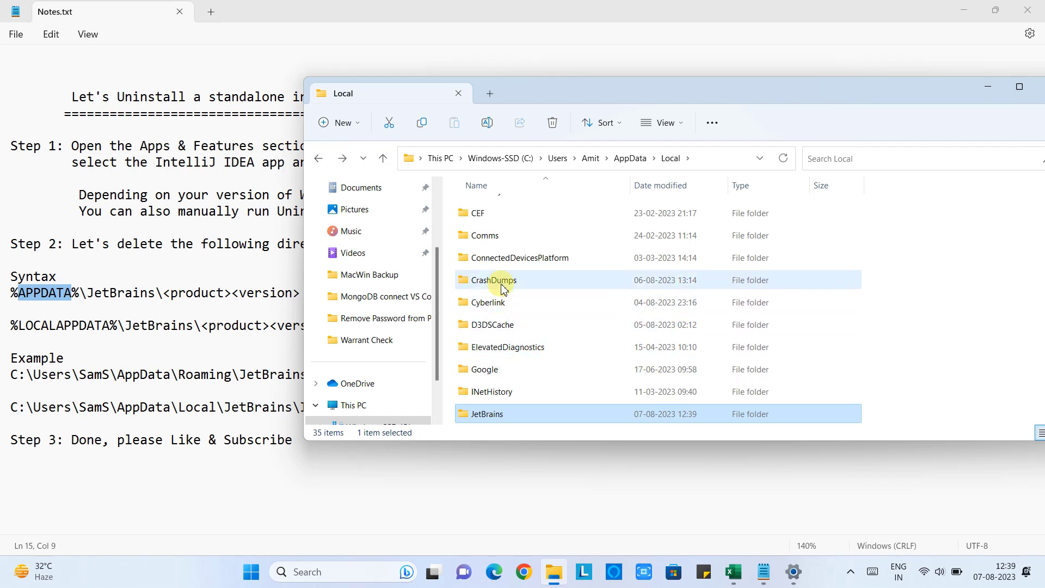
Delete consentOptions and both PermanentId files from Roaming\JetBrains
{"action": "left_click", "coordinate": [630, 159]}
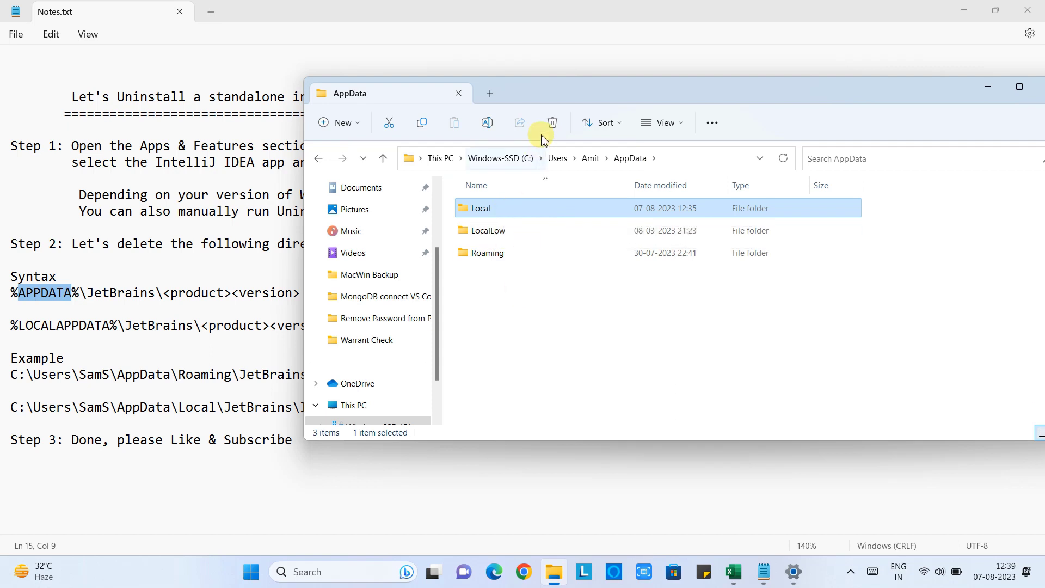
{"action": "mouse_move", "coordinate": [539, 102]}
{"action": "left_mouse_down"}
{"action": "mouse_move", "coordinate": [617, 129]}
{"action": "mouse_move", "coordinate": [606, 131]}
{"action": "mouse_move", "coordinate": [662, 139]}
{"action": "left_mouse_up"}
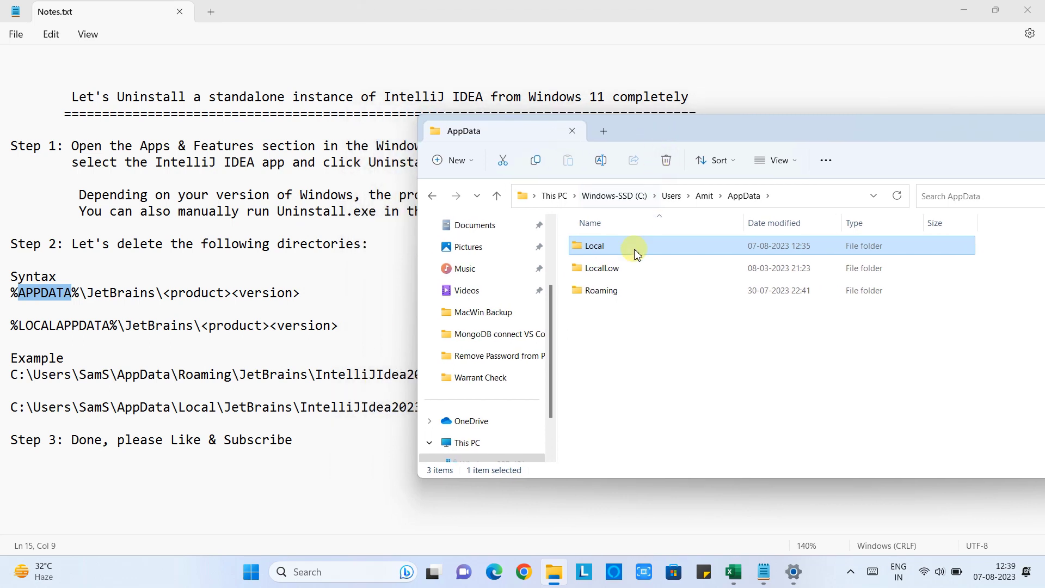
{"action": "double_click", "coordinate": [613, 292]}
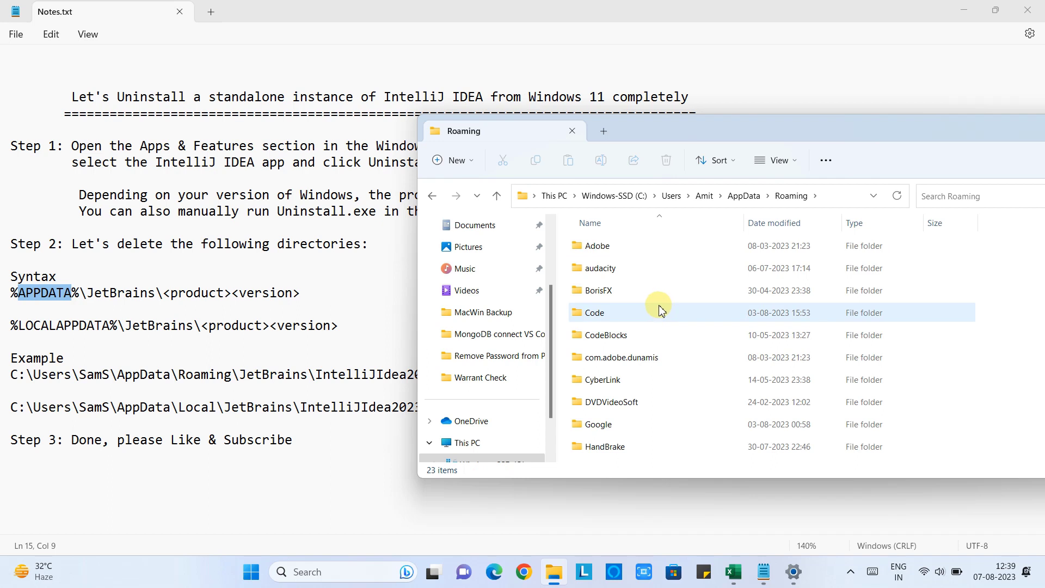
{"action": "scroll", "coordinate": [657, 313], "scroll_direction": "down", "scroll_amount": 1}
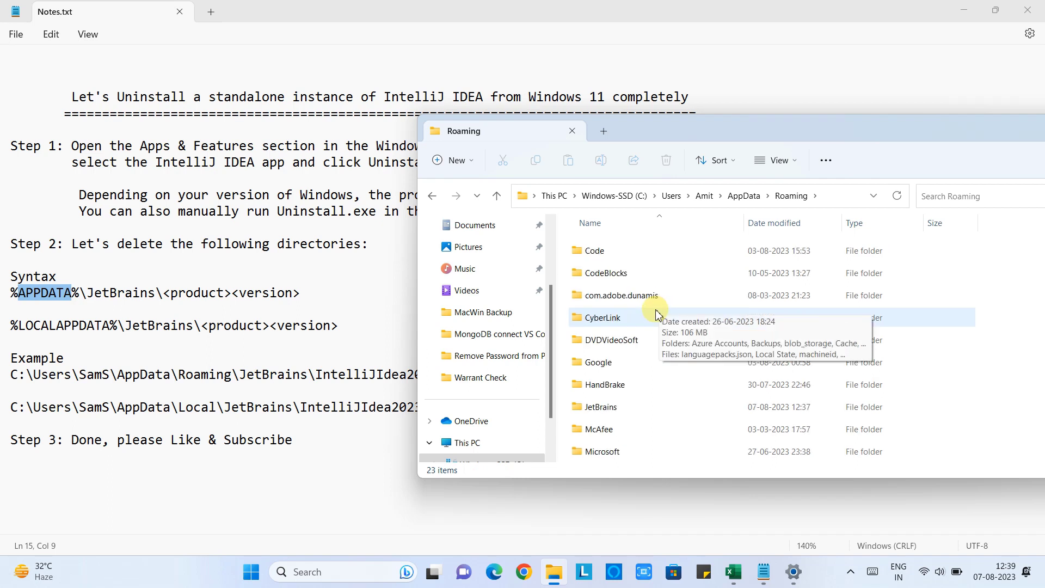
{"action": "scroll", "coordinate": [656, 314], "scroll_direction": "up", "scroll_amount": 1}
{"action": "scroll", "coordinate": [656, 313], "scroll_direction": "down", "scroll_amount": 3}
{"action": "scroll", "coordinate": [656, 314], "scroll_direction": "down", "scroll_amount": 2}
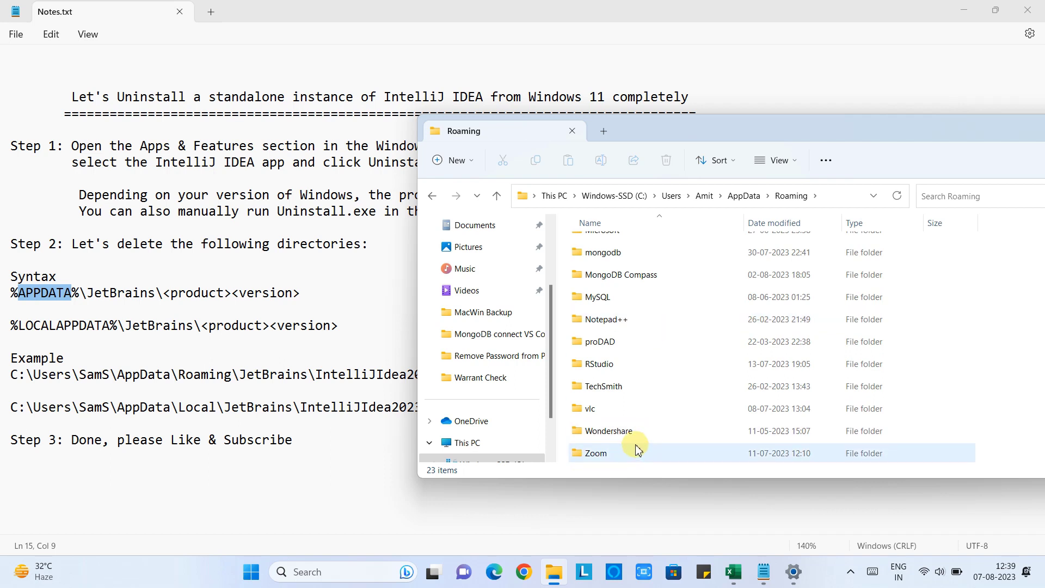
{"action": "scroll", "coordinate": [636, 449], "scroll_direction": "up", "scroll_amount": 1}
{"action": "left_click", "coordinate": [636, 335]}
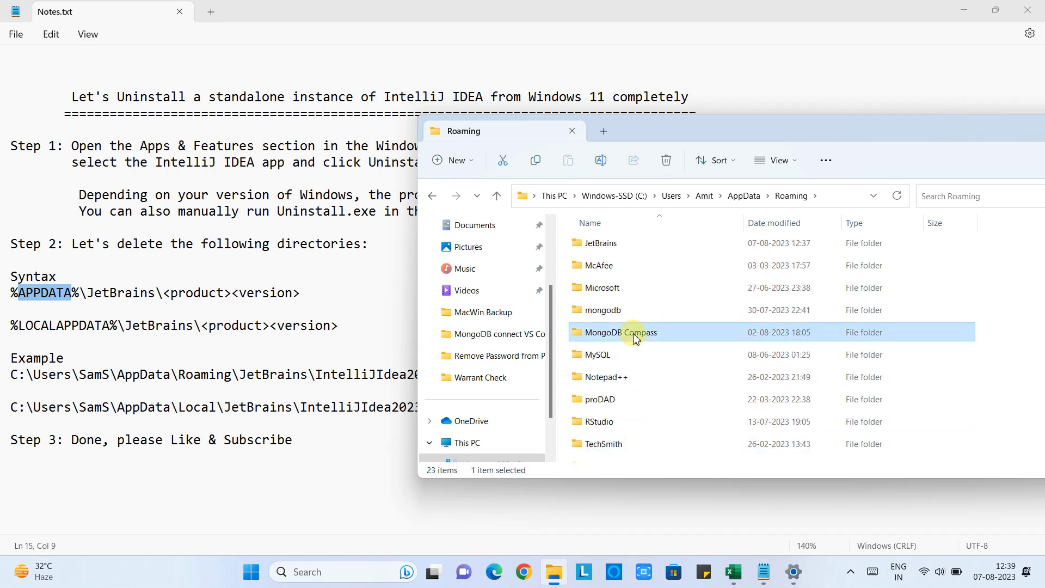
{"action": "double_click", "coordinate": [626, 245]}
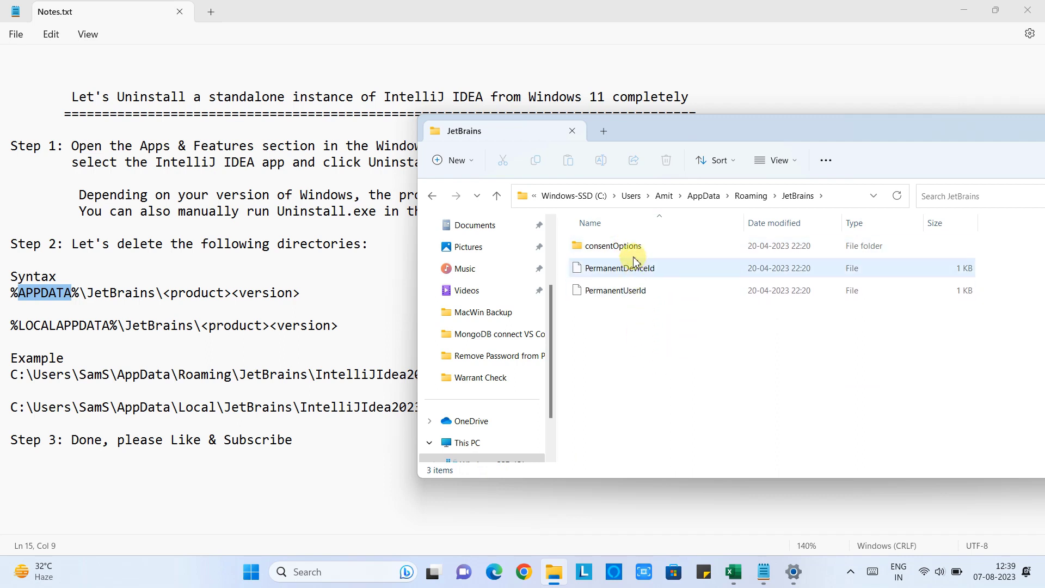
{"action": "left_click_drag", "start_coordinate": [654, 321], "coordinate": [614, 247]}
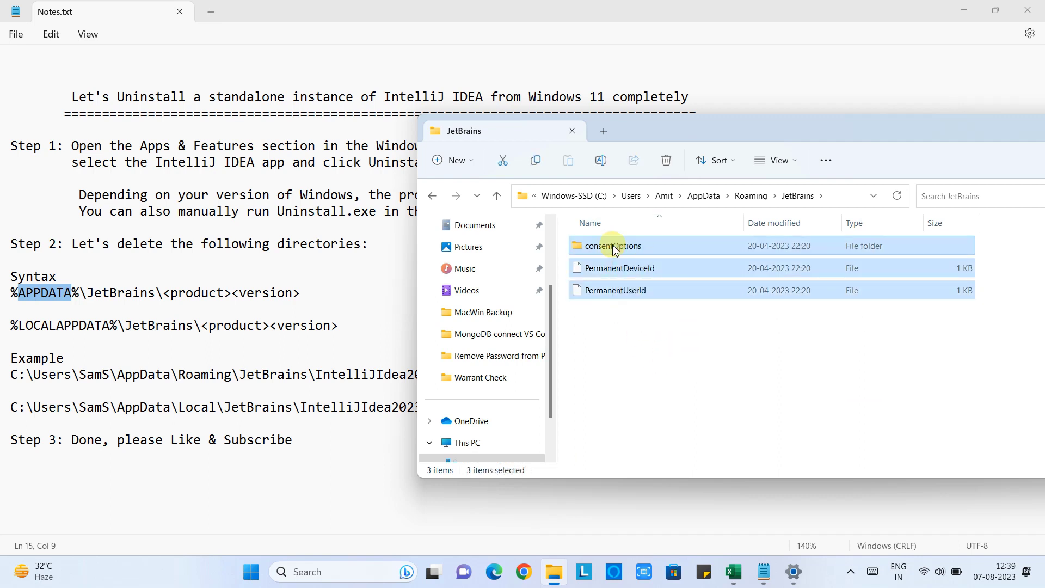
{"action": "key", "text": "Delete"}
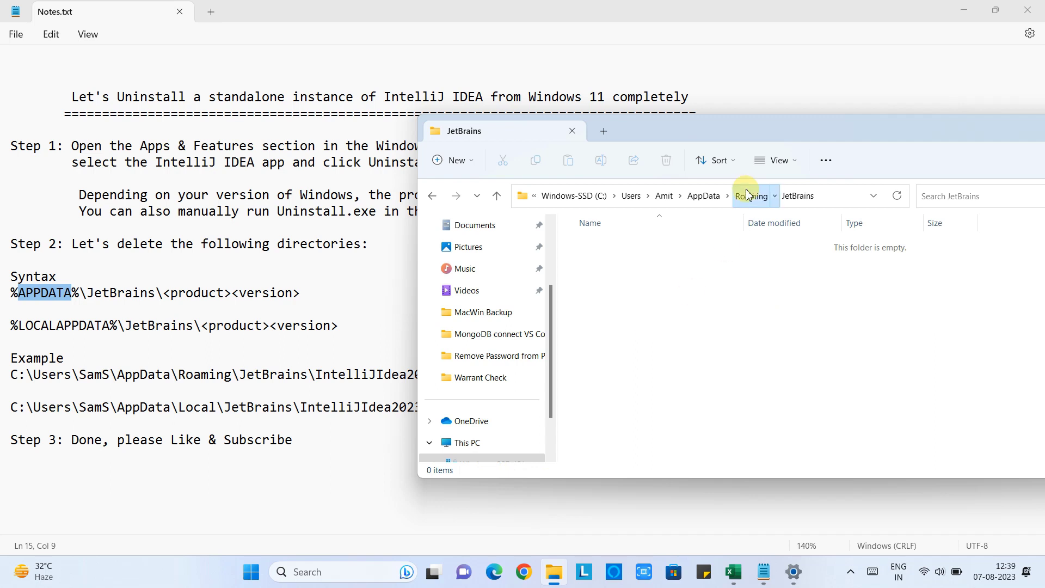
Delete the JetBrains folder from Roaming, then move the Explorer window back on screen
{"action": "left_click", "coordinate": [747, 195]}
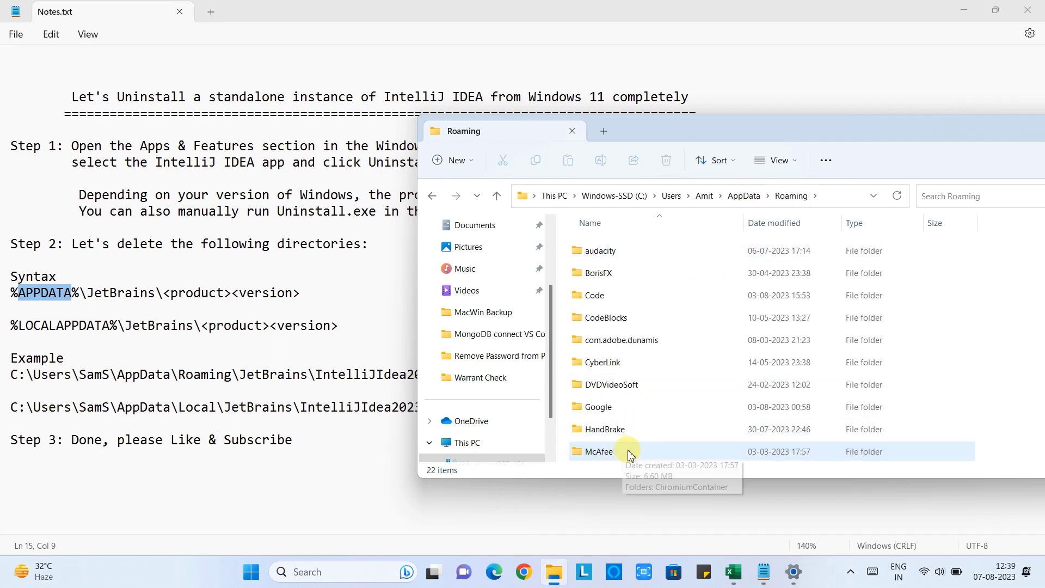
{"action": "key", "text": "Delete"}
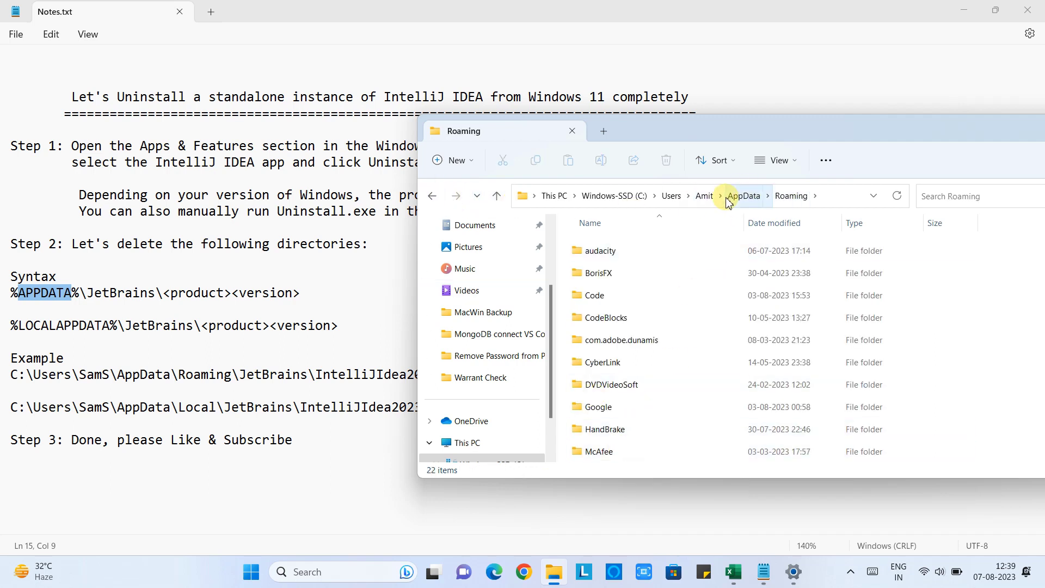
{"action": "left_click", "coordinate": [743, 197]}
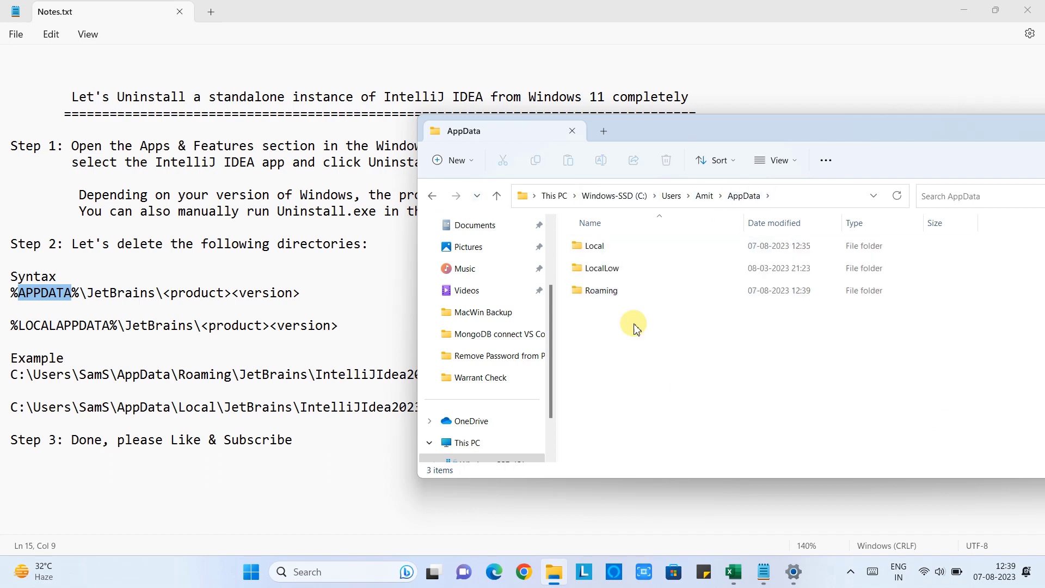
{"action": "double_click", "coordinate": [602, 290]}
{"action": "left_click", "coordinate": [432, 197]}
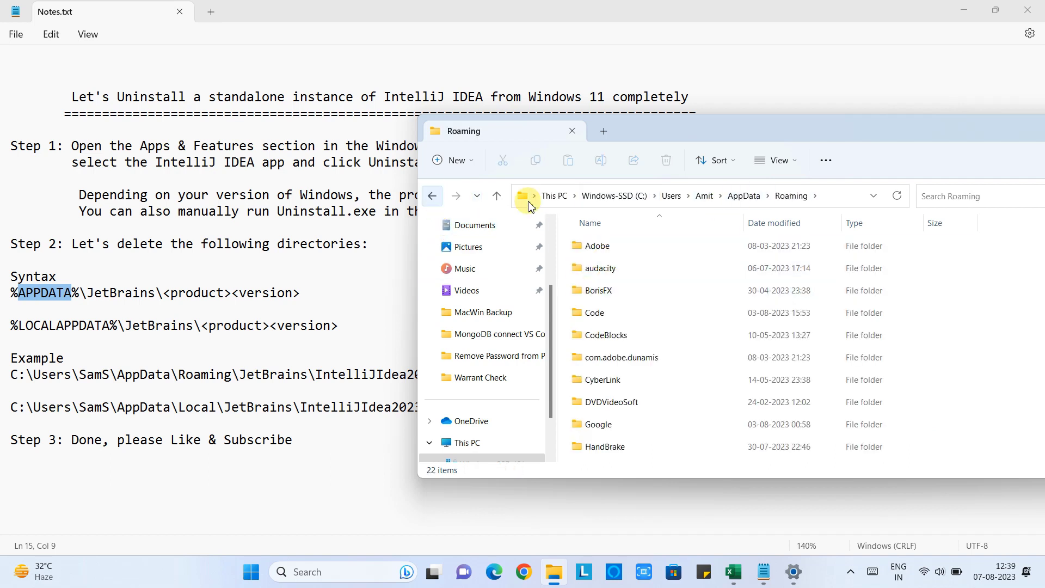
{"action": "double_click", "coordinate": [628, 246]}
{"action": "left_click_drag", "start_coordinate": [829, 131], "coordinate": [520, 159]}
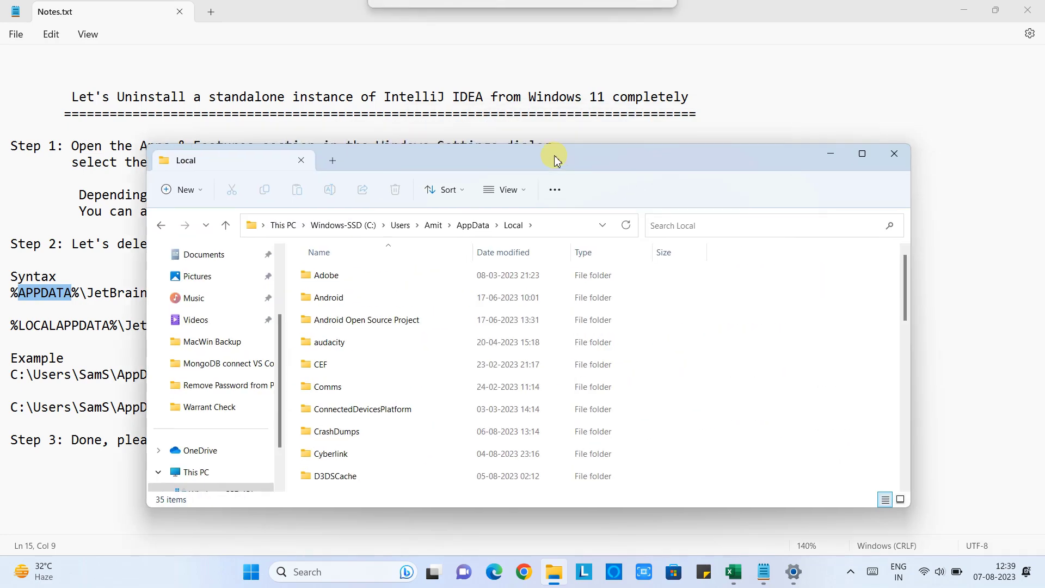
{"action": "left_click", "coordinate": [847, 157]}
{"action": "left_click", "coordinate": [327, 473]}
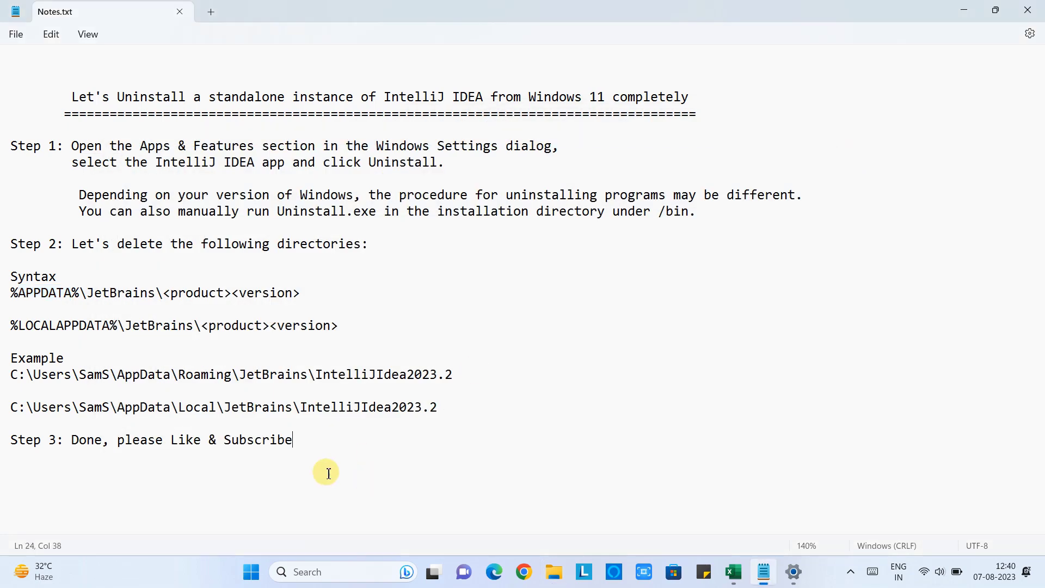
{"action": "left_click_drag", "start_coordinate": [64, 442], "coordinate": [3, 439]}
{"action": "left_click", "coordinate": [81, 443]}
{"action": "left_click_drag", "start_coordinate": [71, 441], "coordinate": [394, 432]}
{"action": "left_click", "coordinate": [175, 488]}
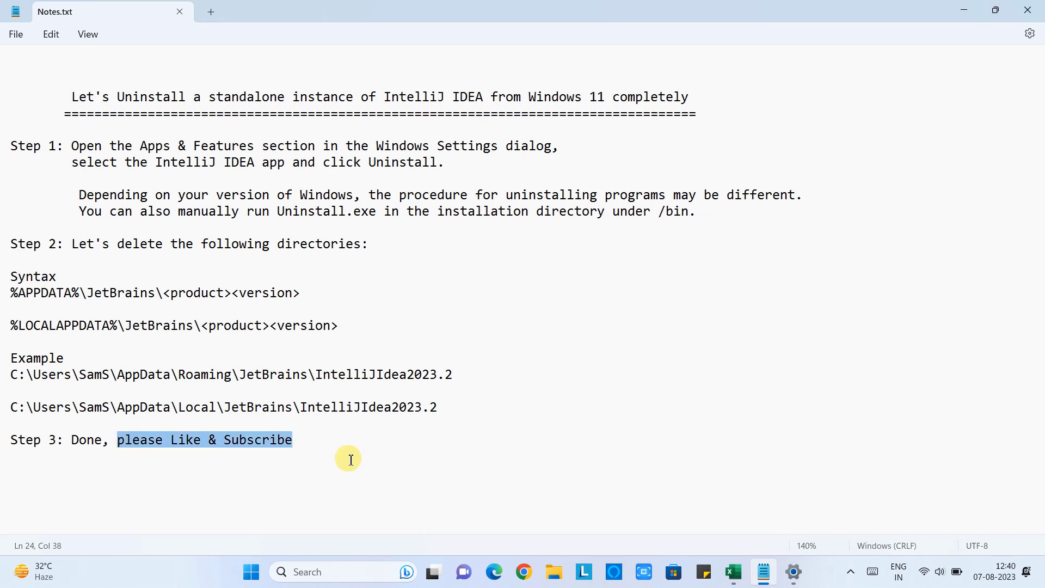
{"action": "left_click", "coordinate": [335, 444]}
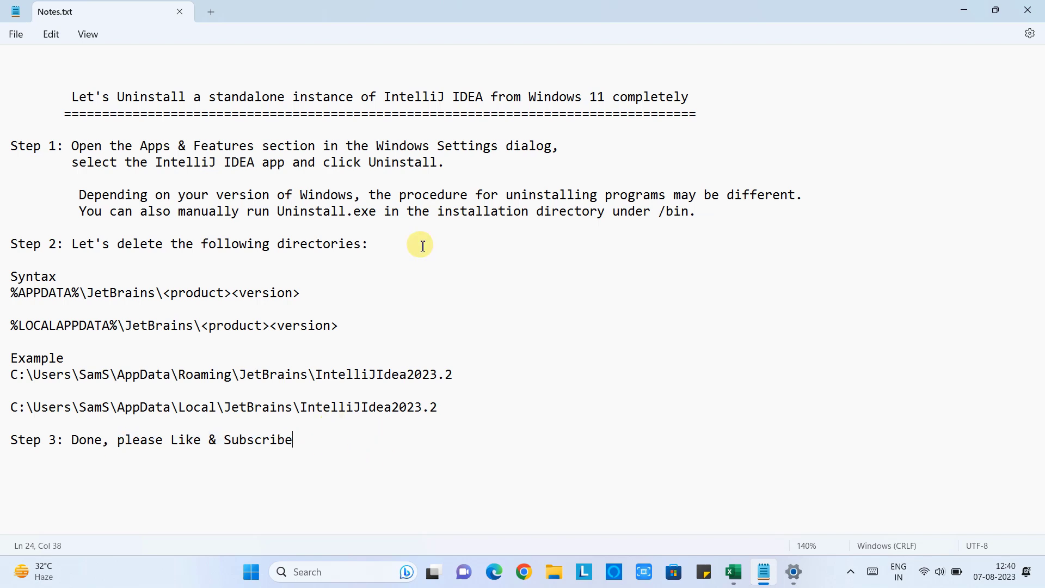
{"action": "left_click_drag", "start_coordinate": [142, 100], "coordinate": [716, 93]}
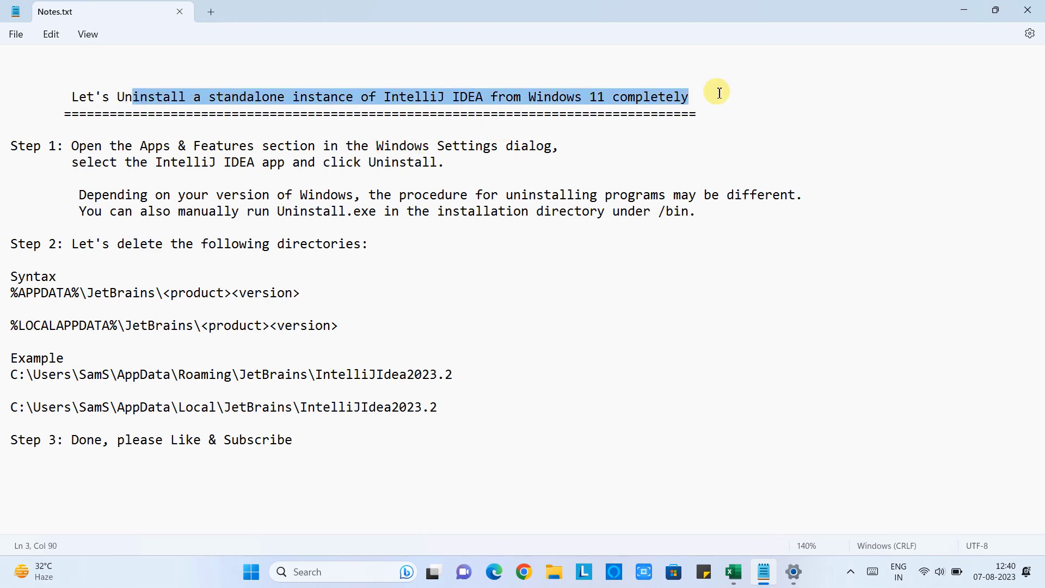
{"action": "left_click", "coordinate": [750, 412]}
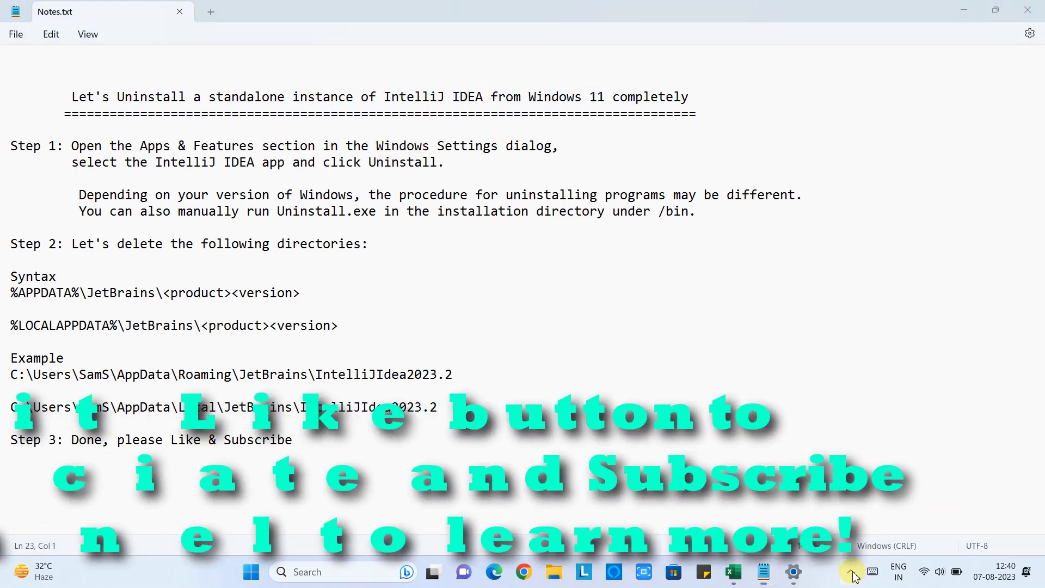
{"action": "left_click", "coordinate": [851, 572]}
{"action": "left_click", "coordinate": [890, 410]}
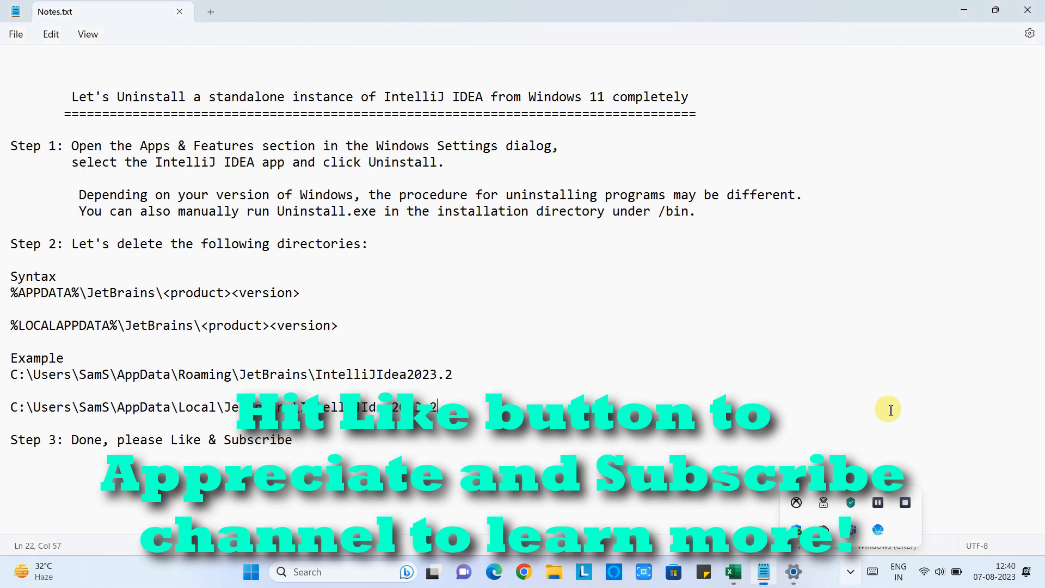